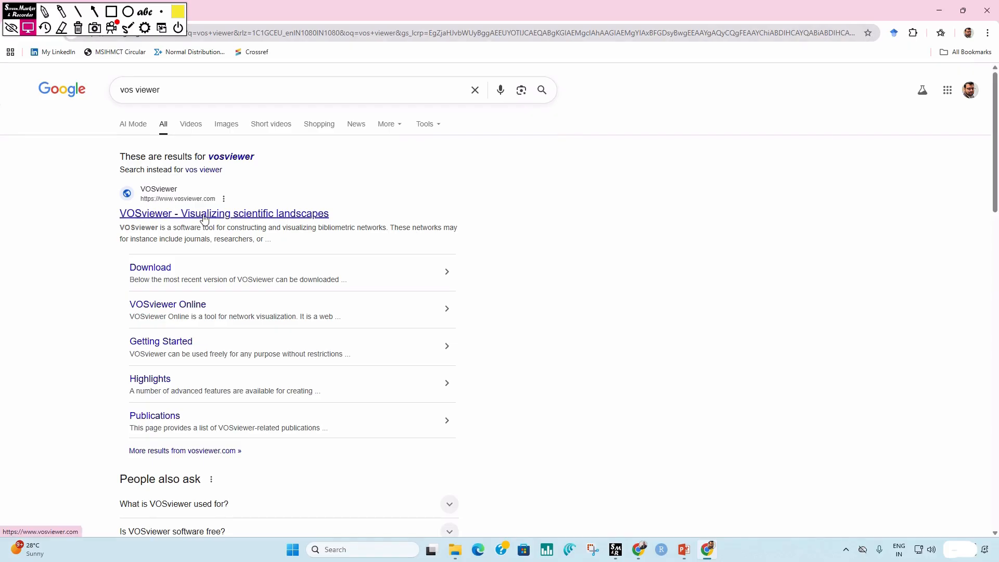
Step: Open the VOSviewer website from the search results and download VOSviewer 1.6.20 for Microsoft Windows systems
click(261, 217)
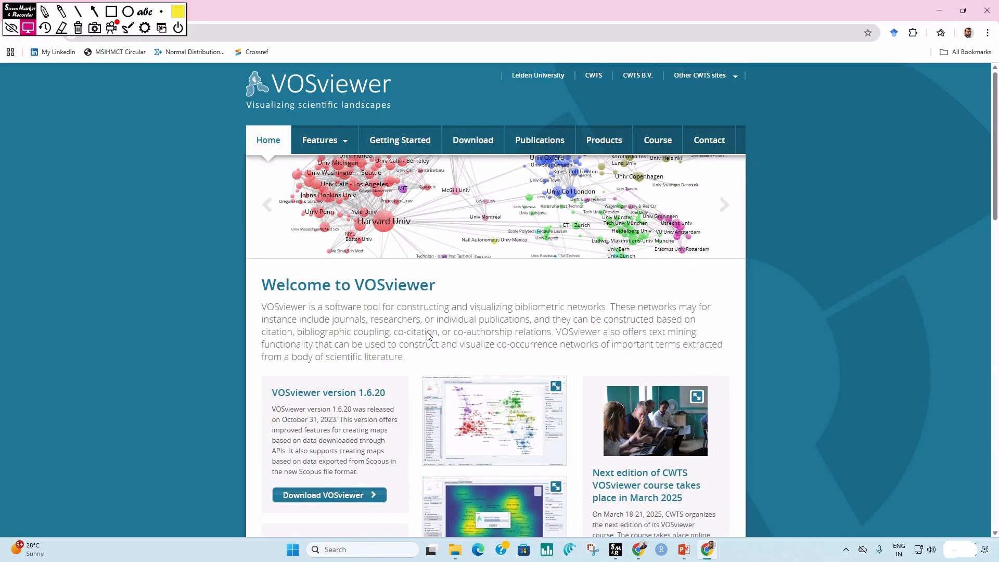
scroll(424, 334, down, 1)
scroll(424, 334, down, 3)
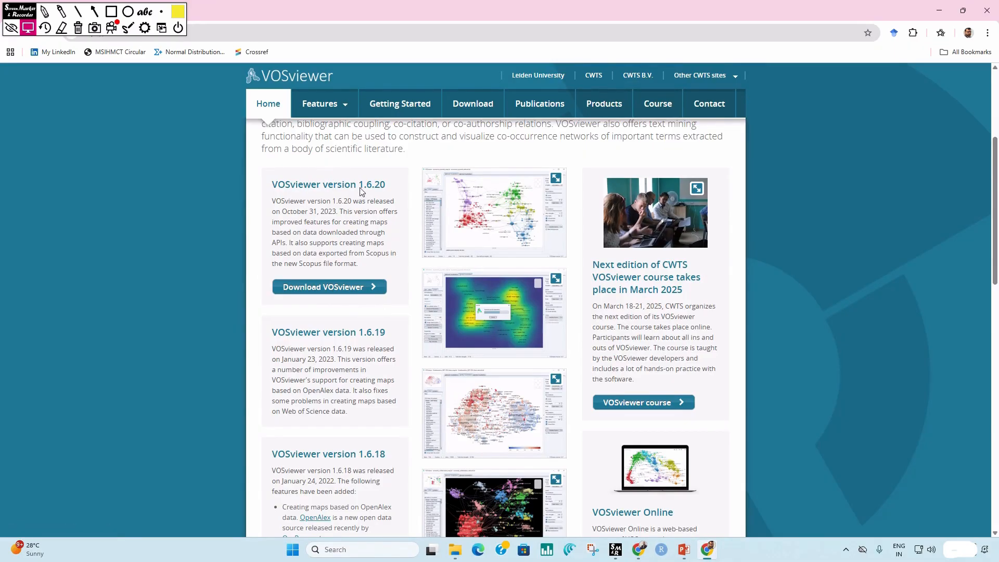
click(353, 288)
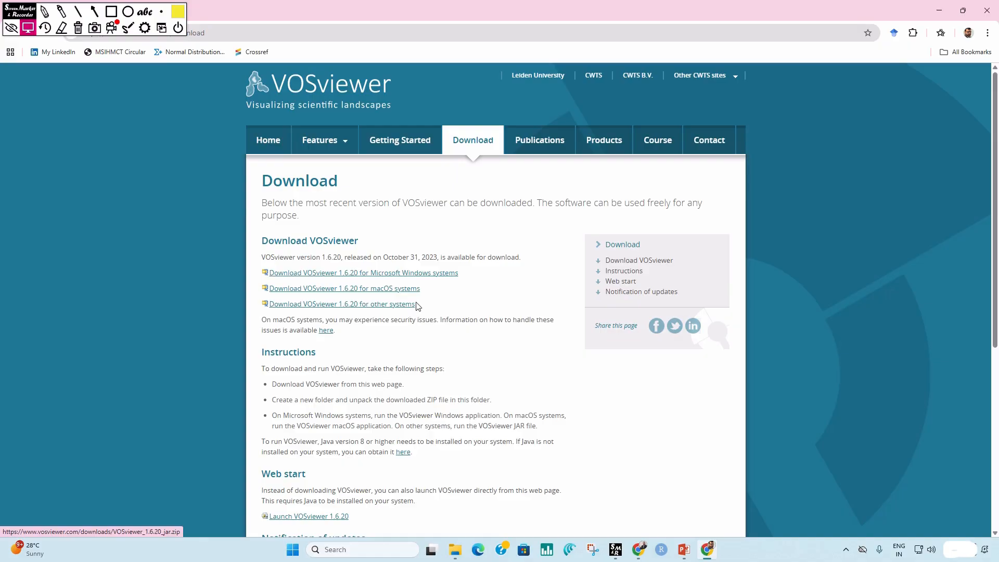
click(378, 274)
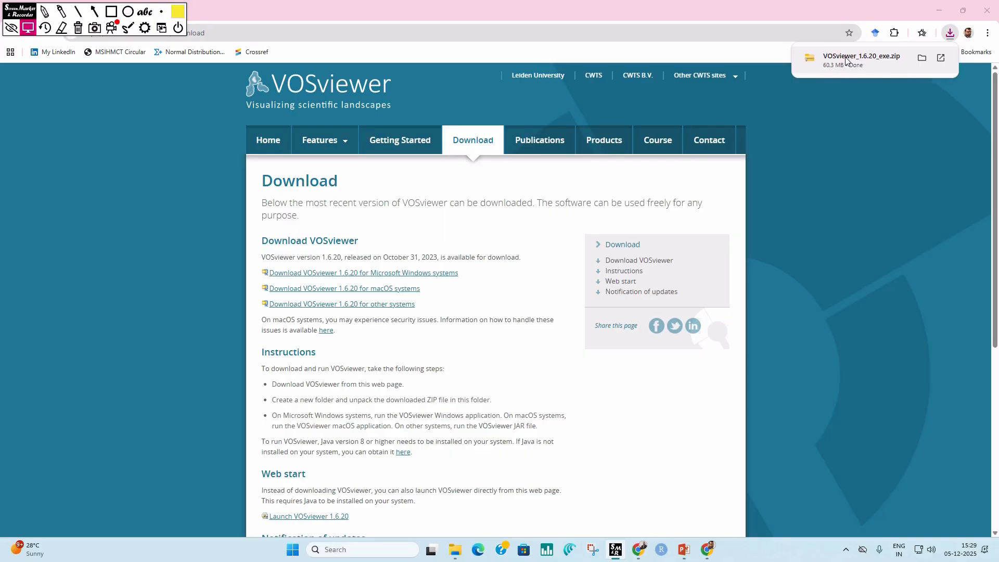
Step: Launch the VOSviewer application from the downloaded VOSviewer_1.6.20_exe.zip and start creating a map
click(844, 61)
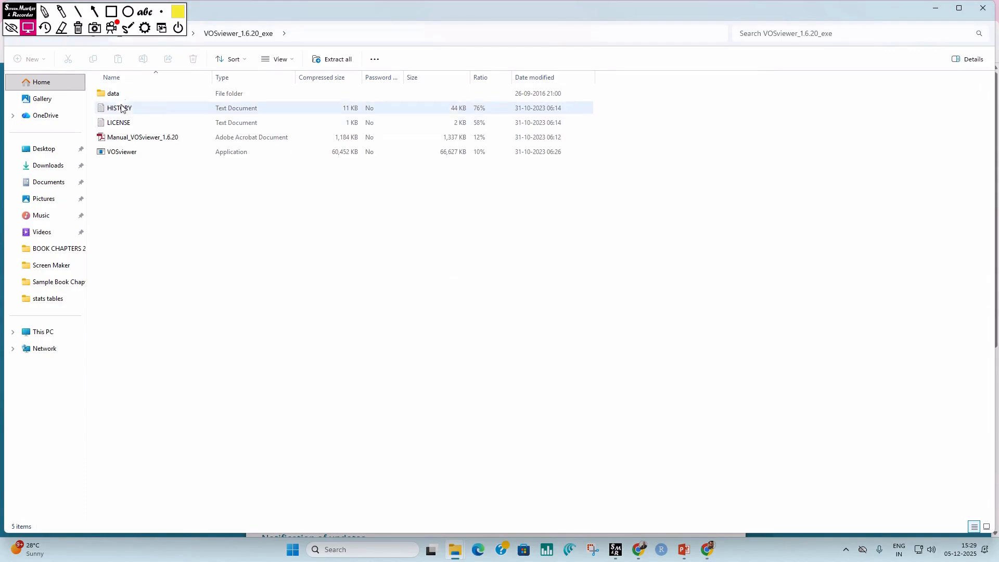
double_click(174, 154)
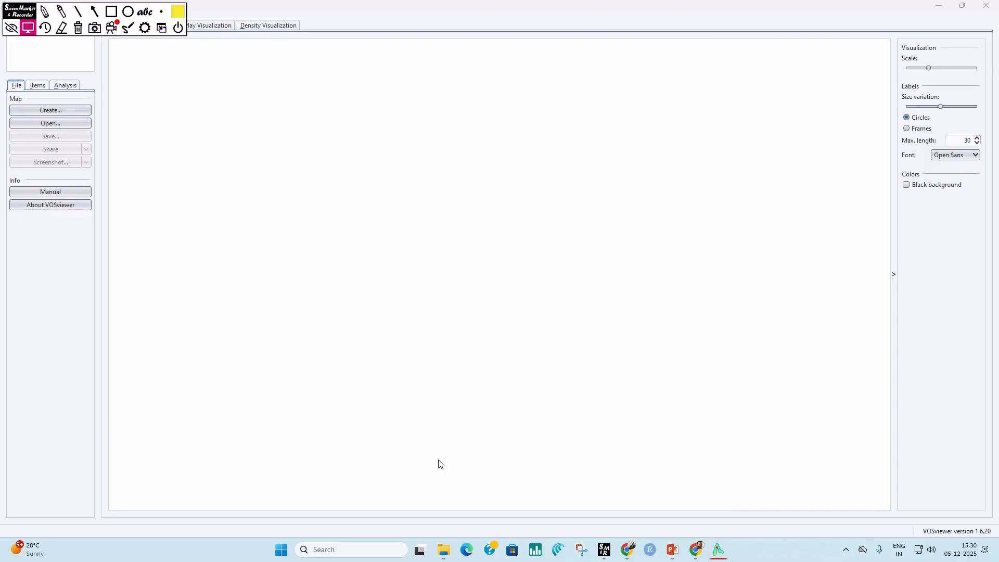
click(49, 111)
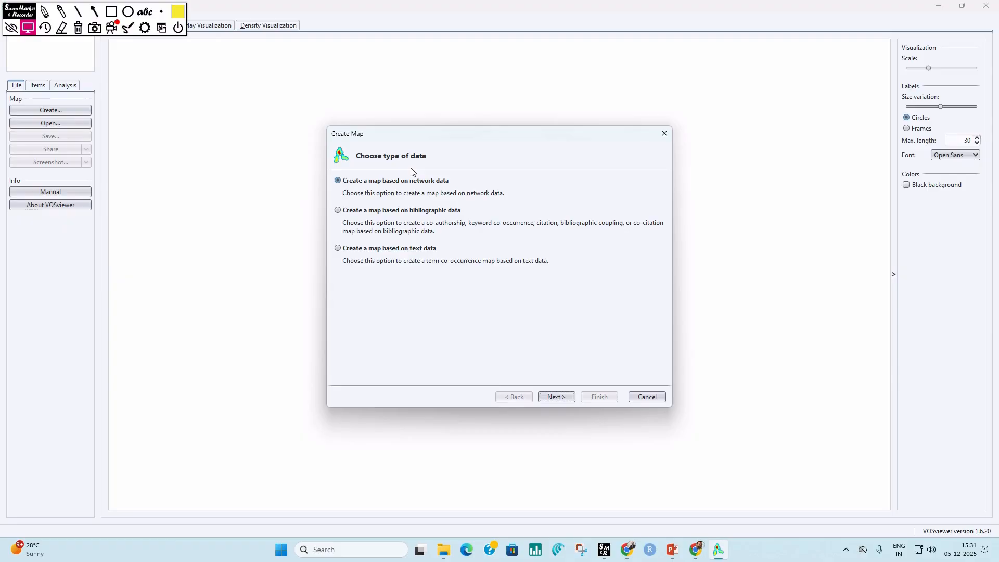
Step: Switch to Web of Science in the browser and search the Core Collection by topic for ai and "academic writing"
click(625, 543)
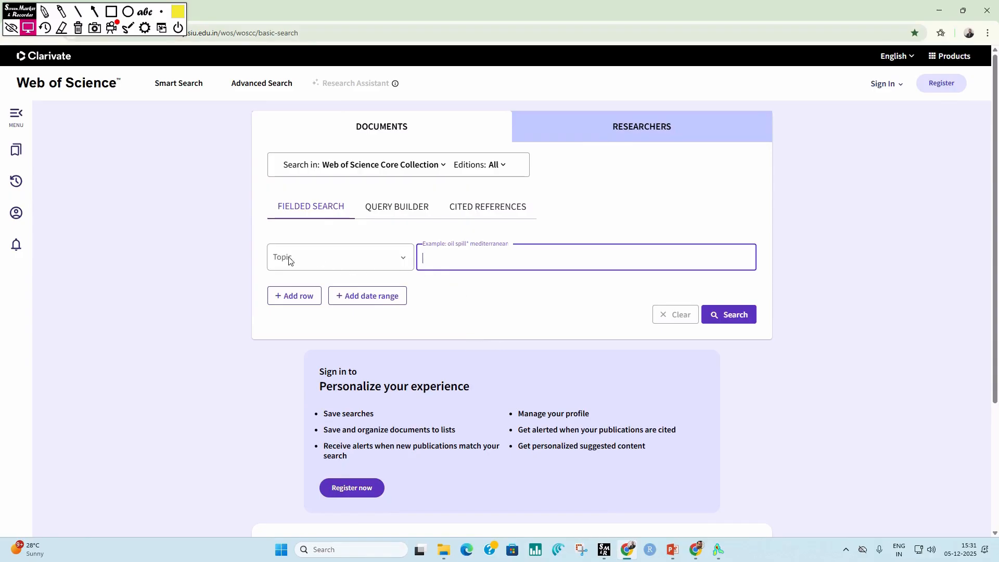
click(407, 260)
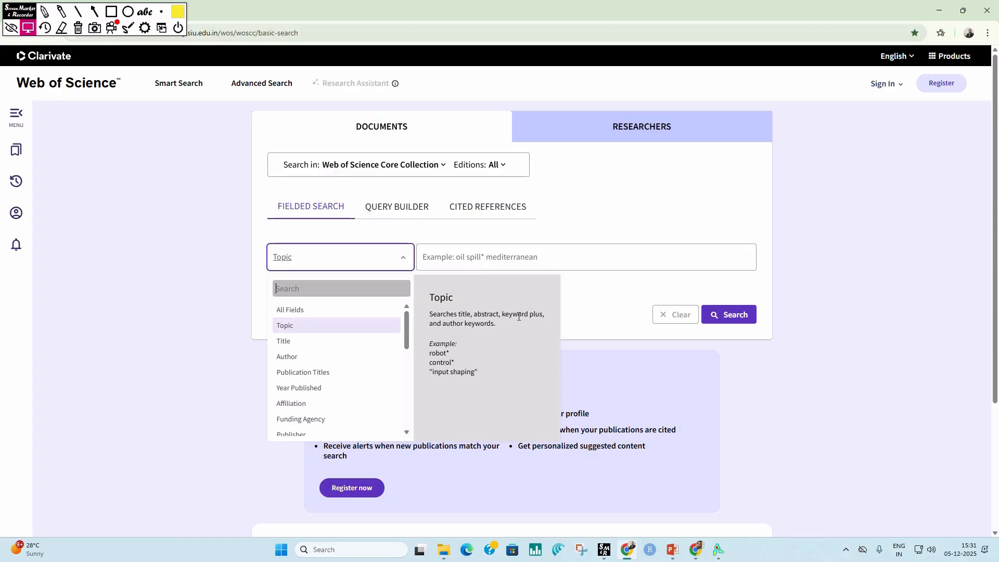
click(450, 259)
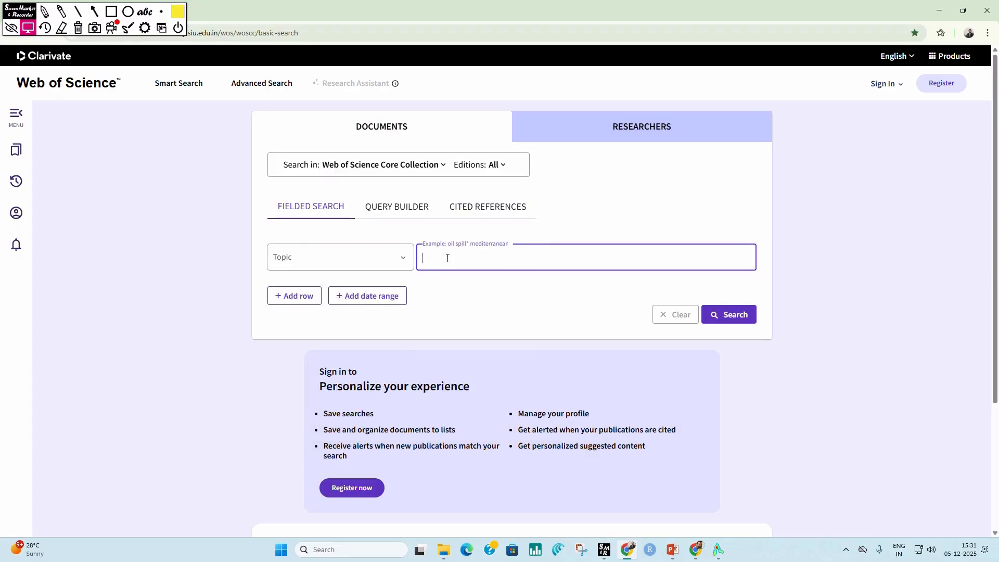
text(ai)
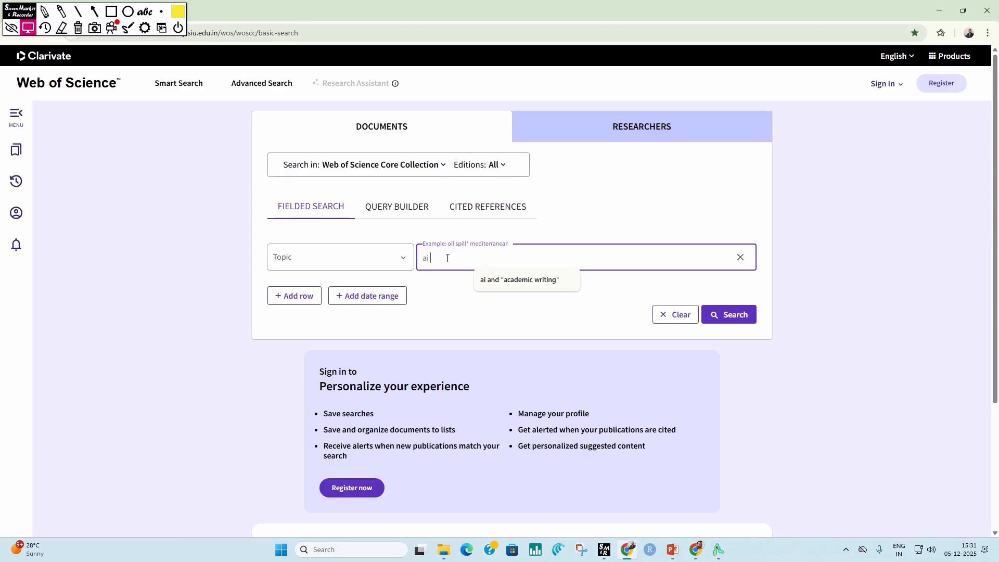
text( and "academic writing")
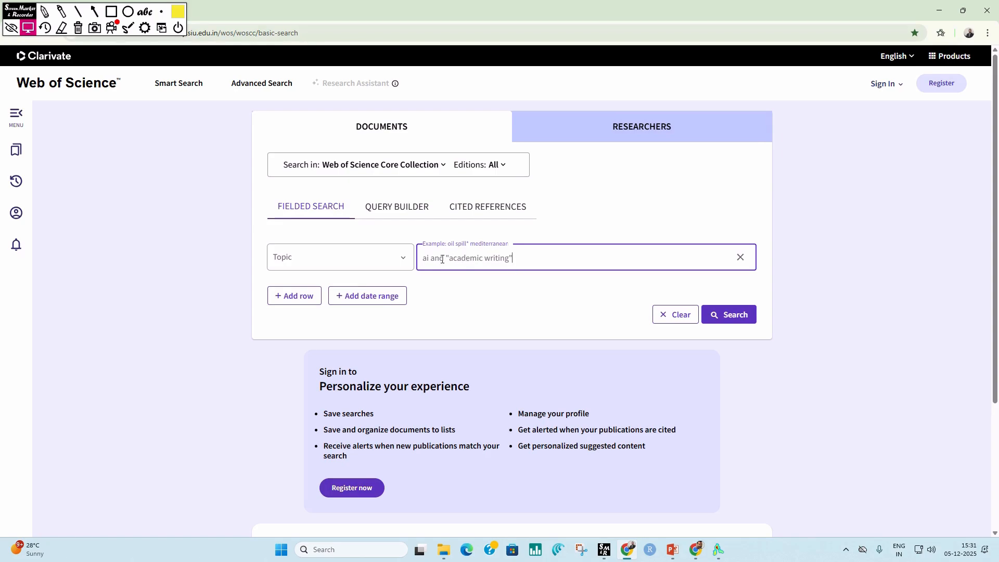
click(736, 318)
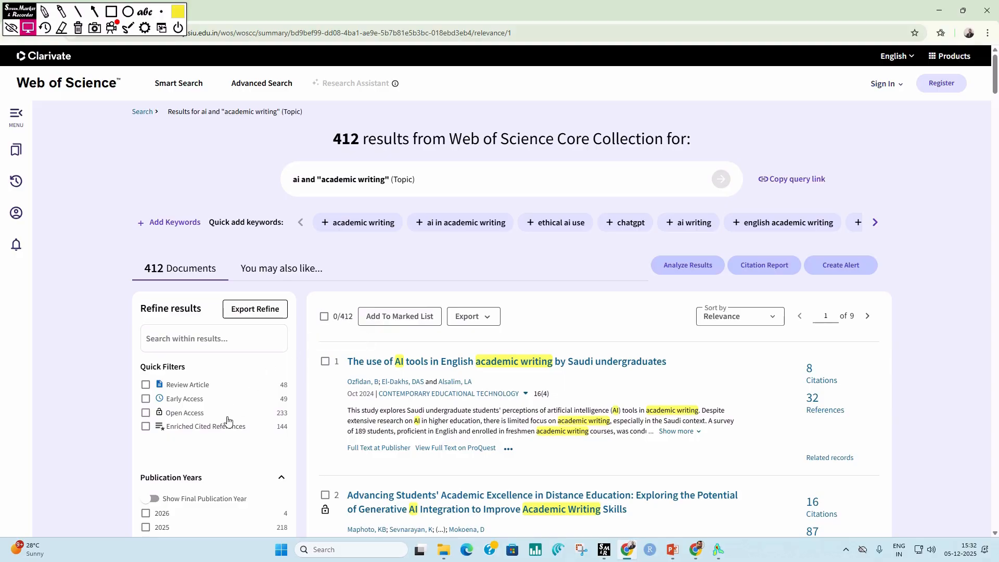
Step: Refine the search results to the document types Article and Review Article
scroll(225, 419, down, 2)
scroll(224, 418, down, 2)
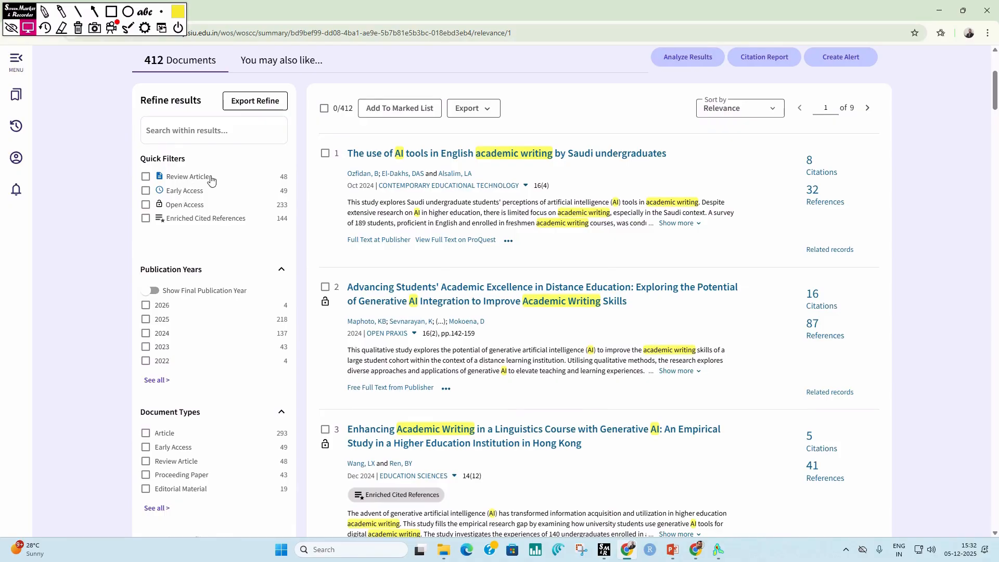
scroll(224, 364, down, 3)
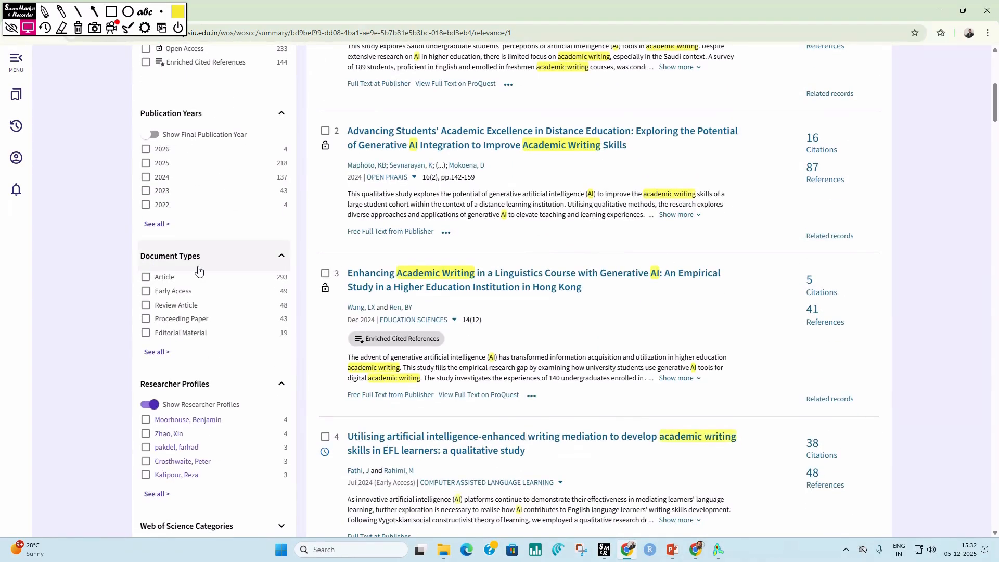
click(146, 280)
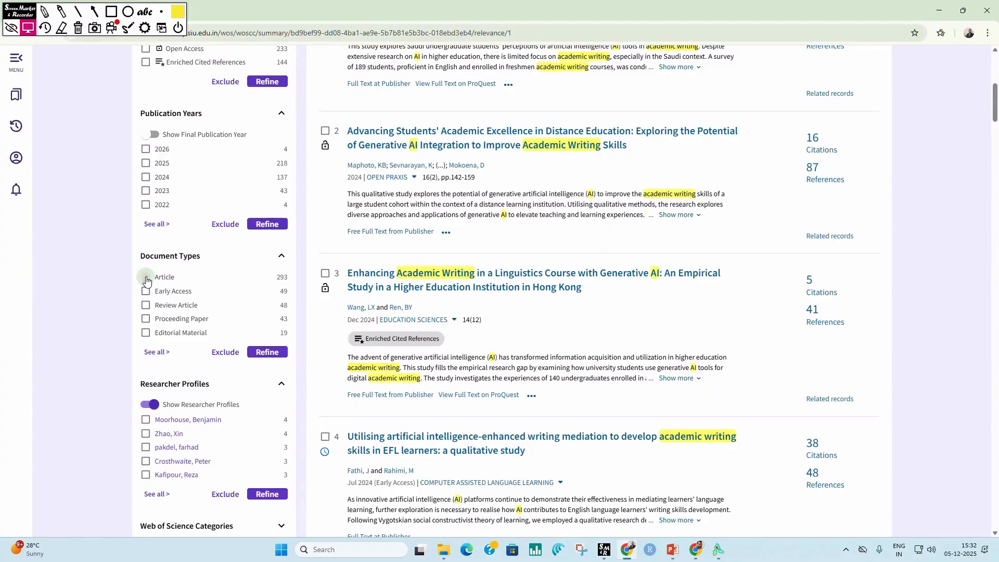
scroll(193, 395, down, 6)
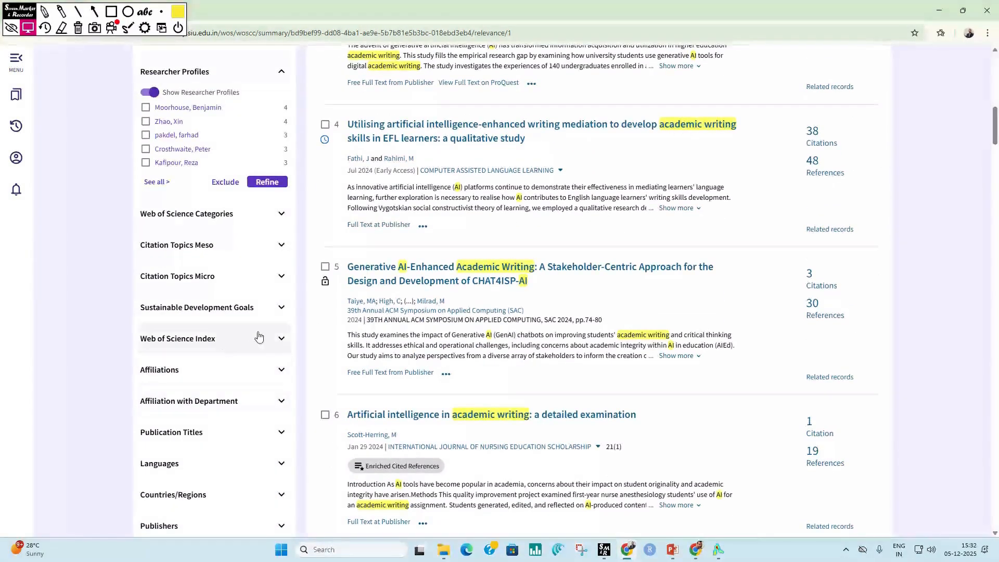
click(280, 220)
scroll(245, 218, down, 2)
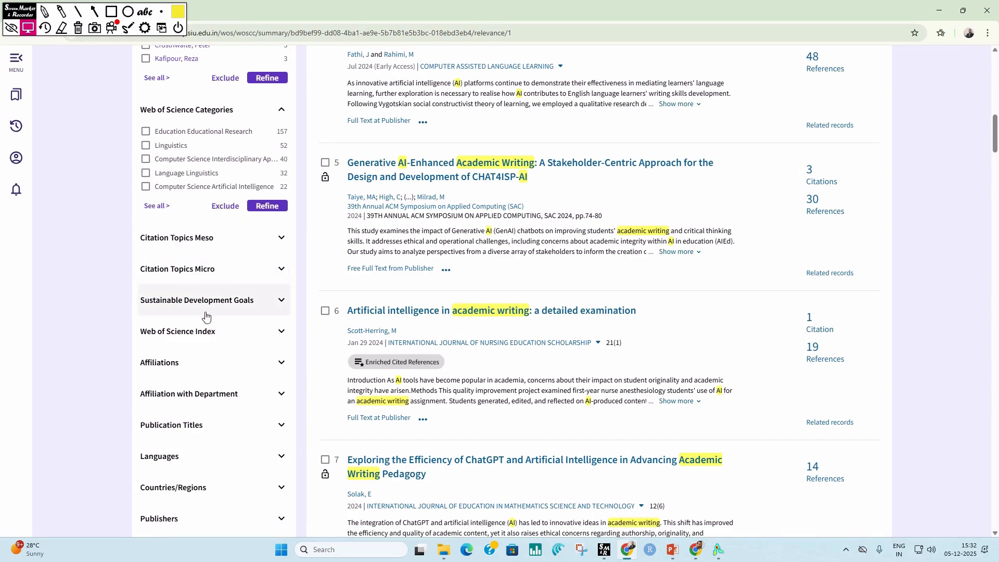
scroll(245, 458, down, 5)
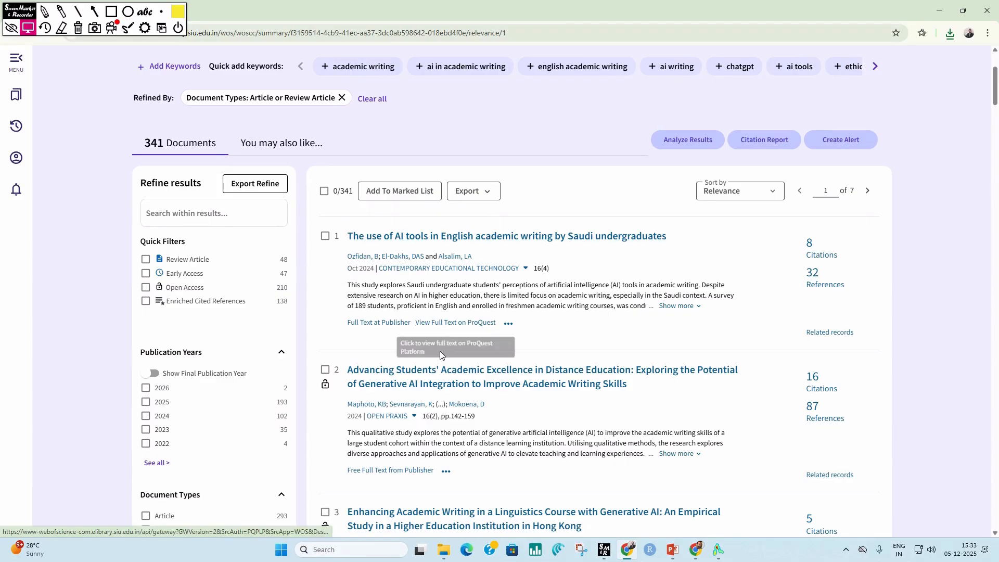
Step: Export records 1 to 341 as a plain text file with Full Record and Cited References as the record content
click(492, 193)
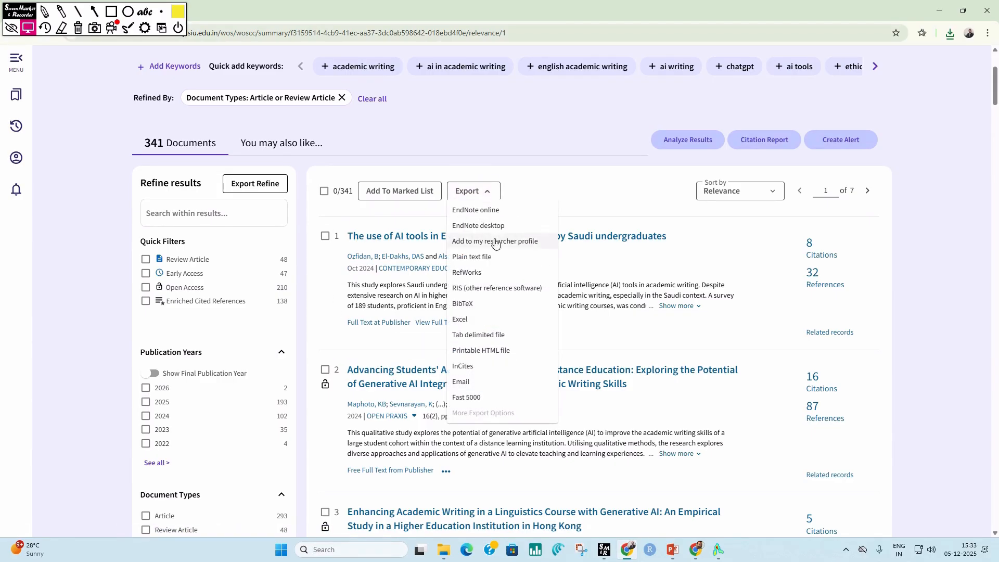
click(484, 259)
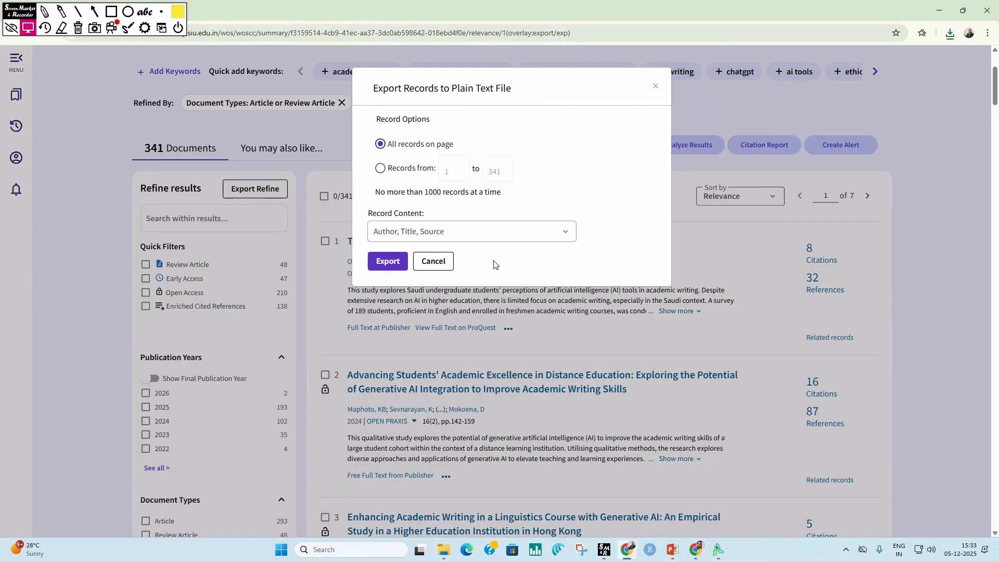
click(381, 169)
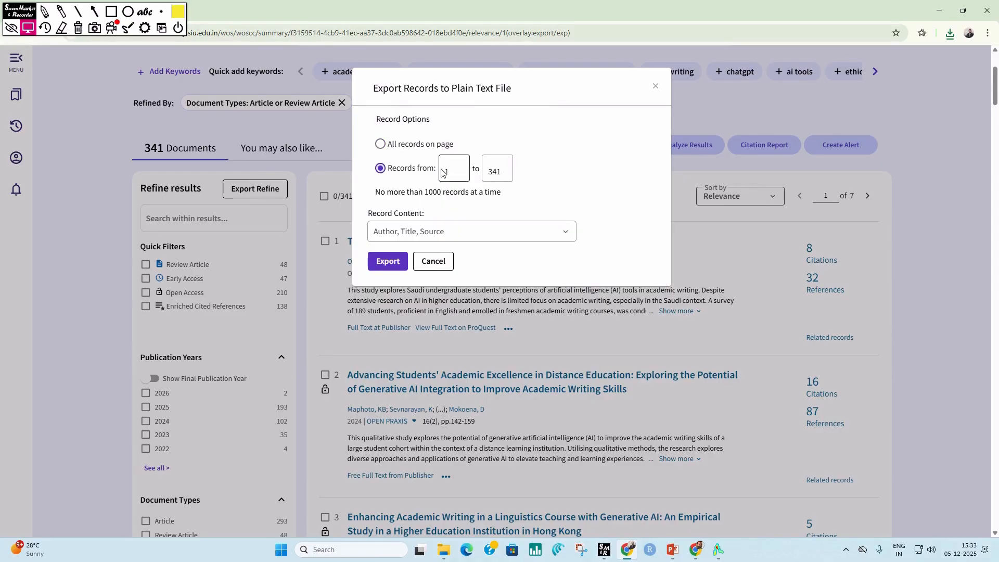
click(569, 237)
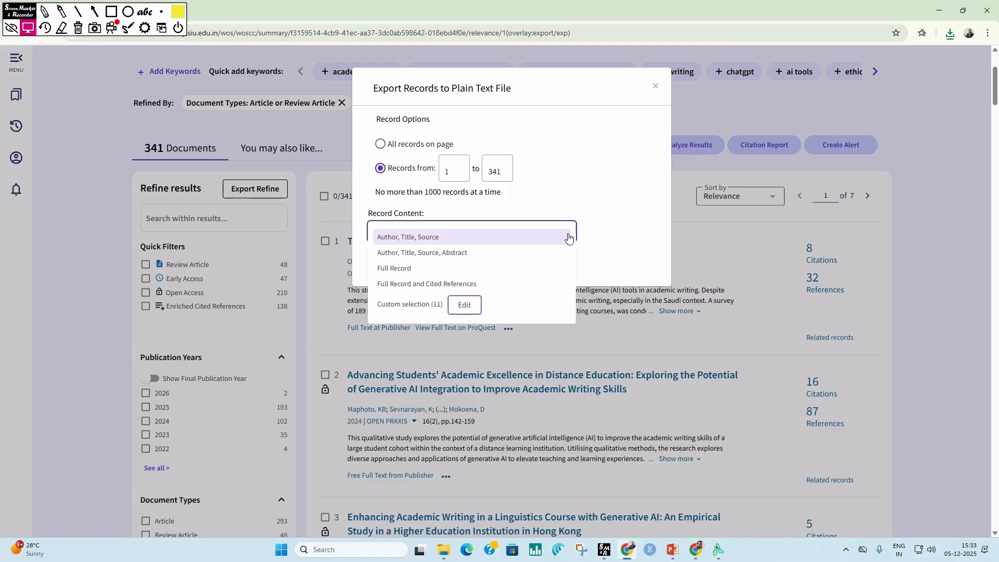
click(412, 285)
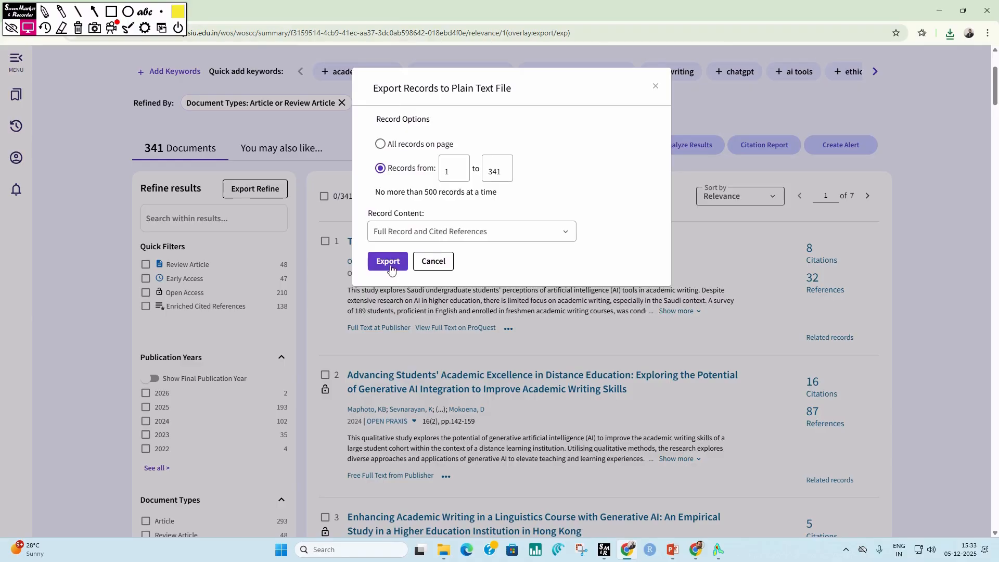
click(406, 263)
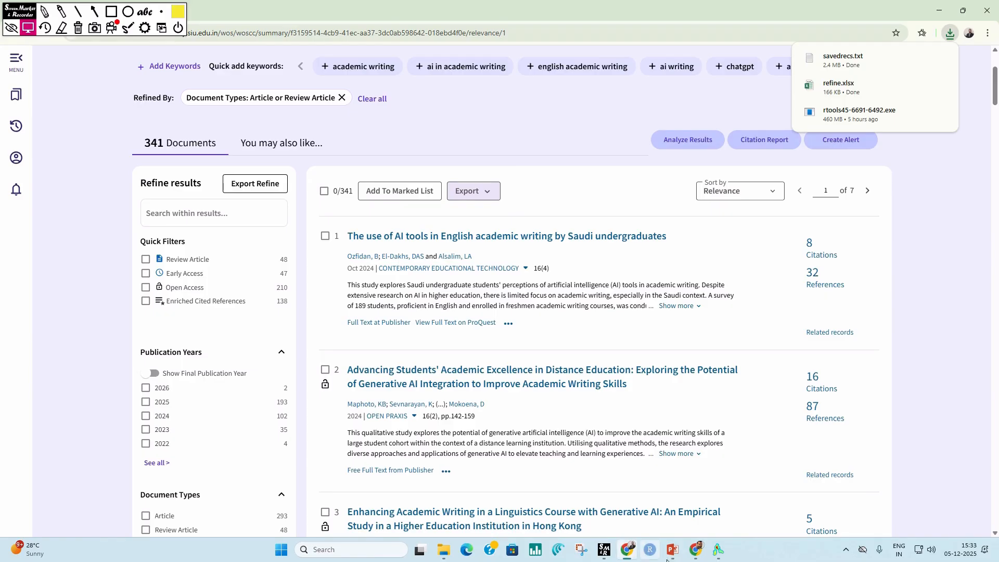
Step: Switch to VOSviewer and set the map to use bibliographic data read from bibliographic database files
click(718, 550)
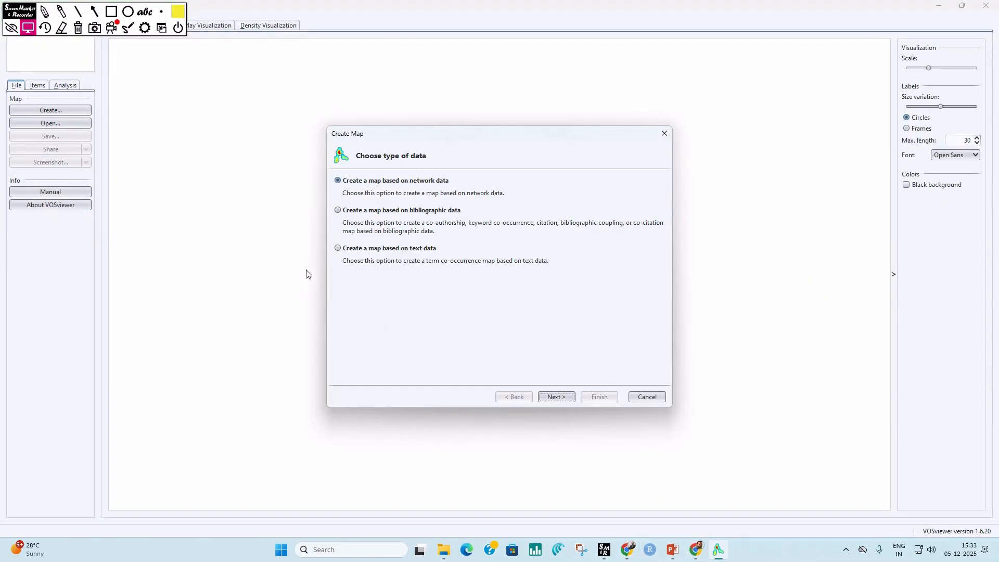
click(360, 212)
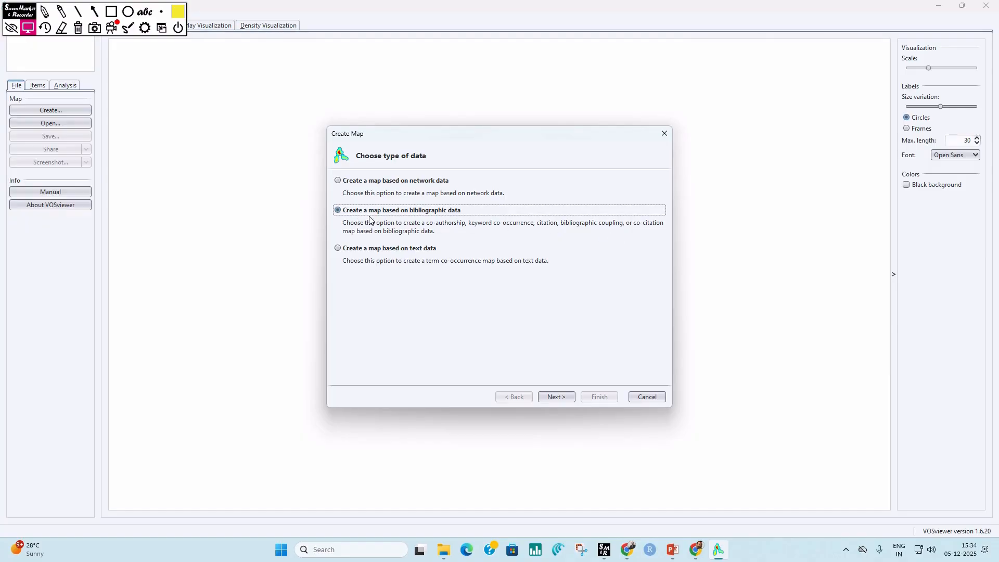
click(551, 396)
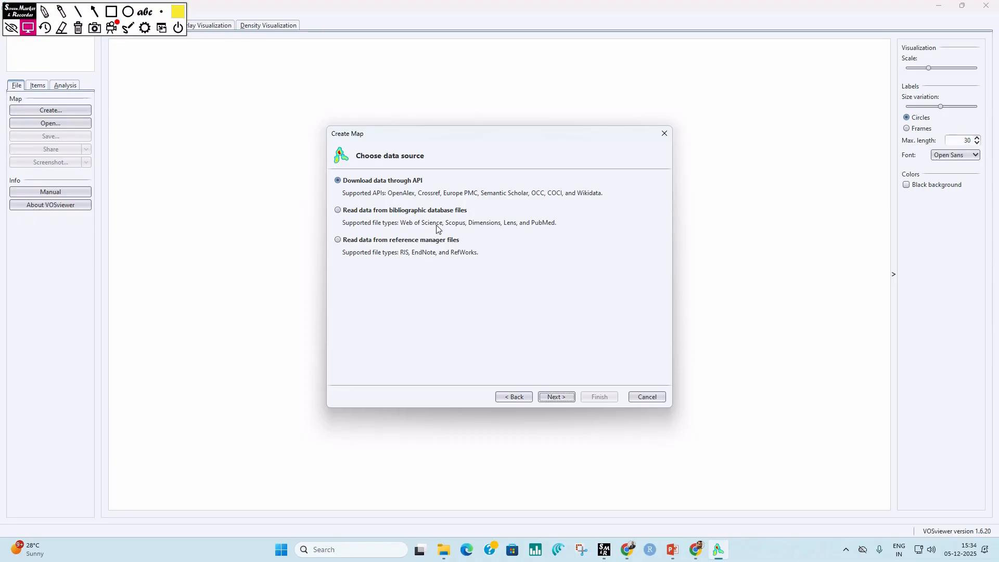
click(337, 210)
click(549, 396)
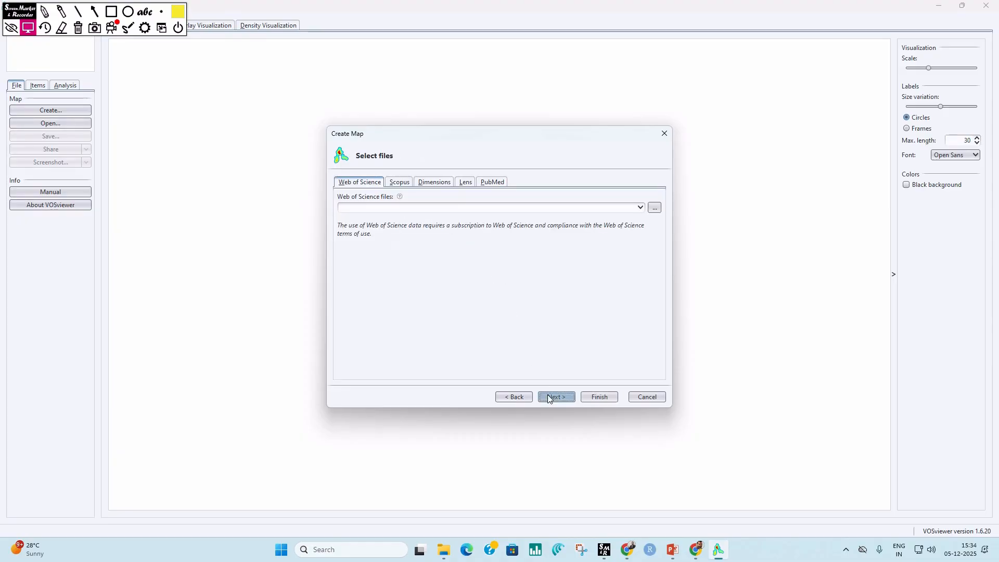
Step: Choose savedrecs.txt from the Downloads folder as the Web of Science file for the map
click(362, 182)
click(654, 207)
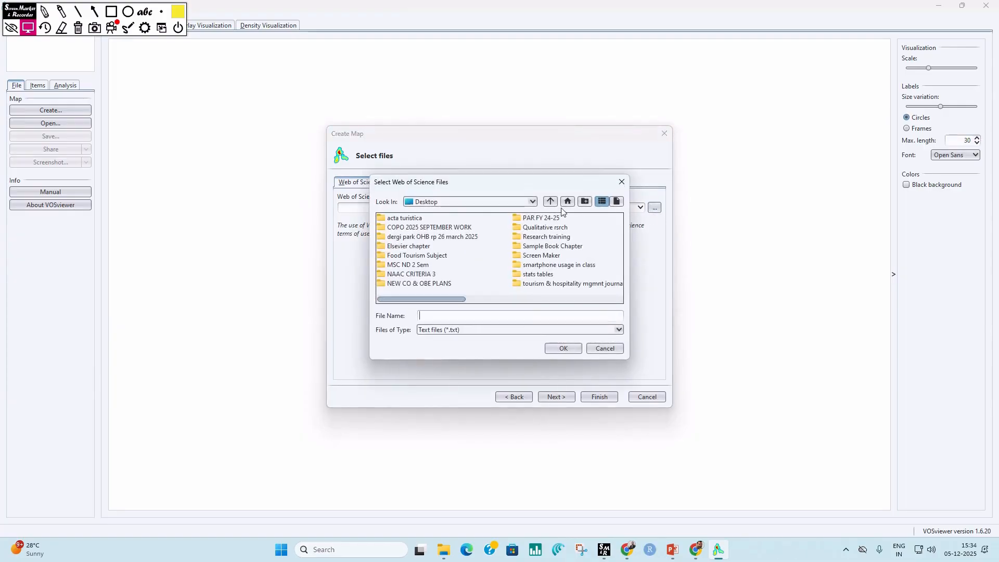
click(533, 202)
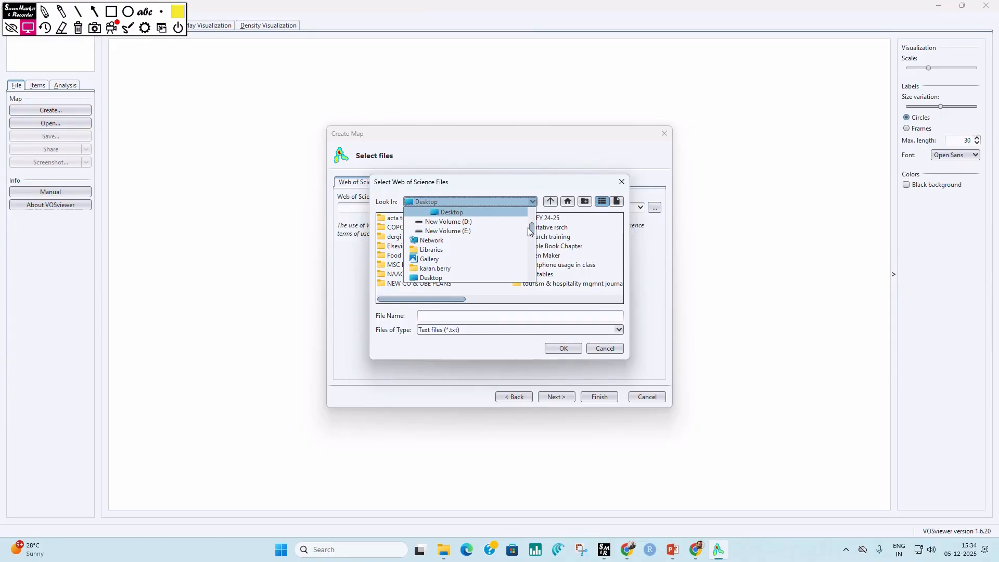
drag(532, 230, 530, 276)
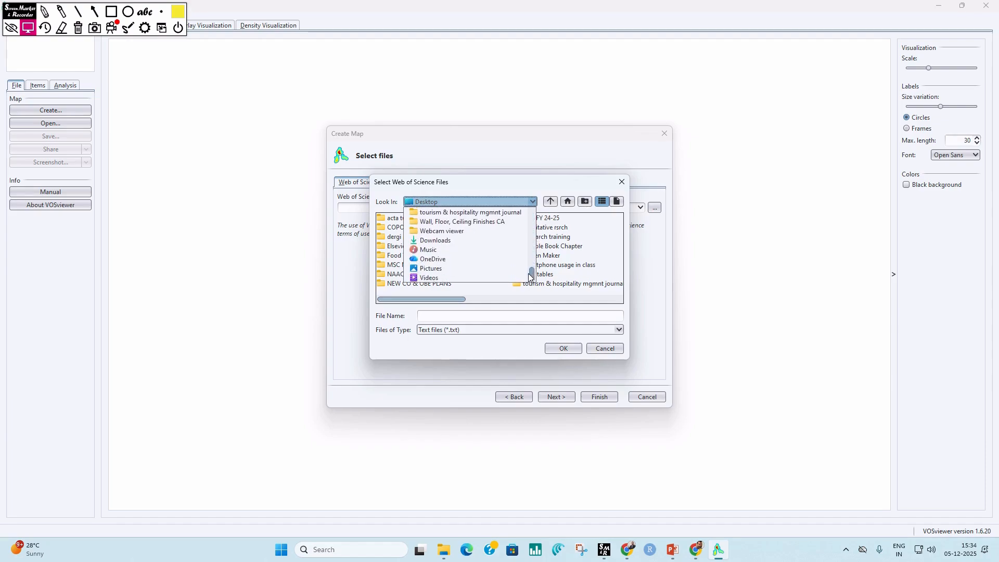
click(435, 240)
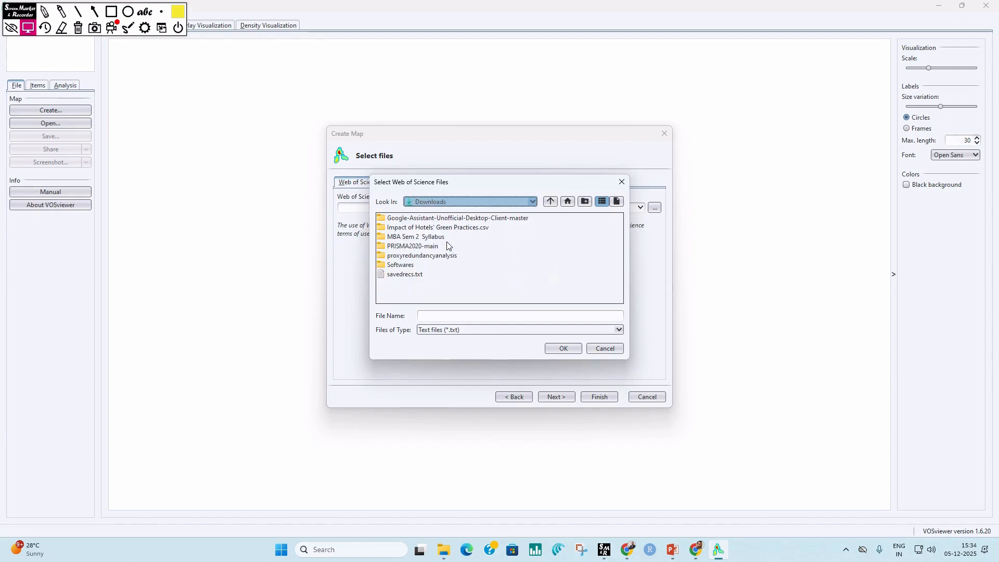
click(406, 275)
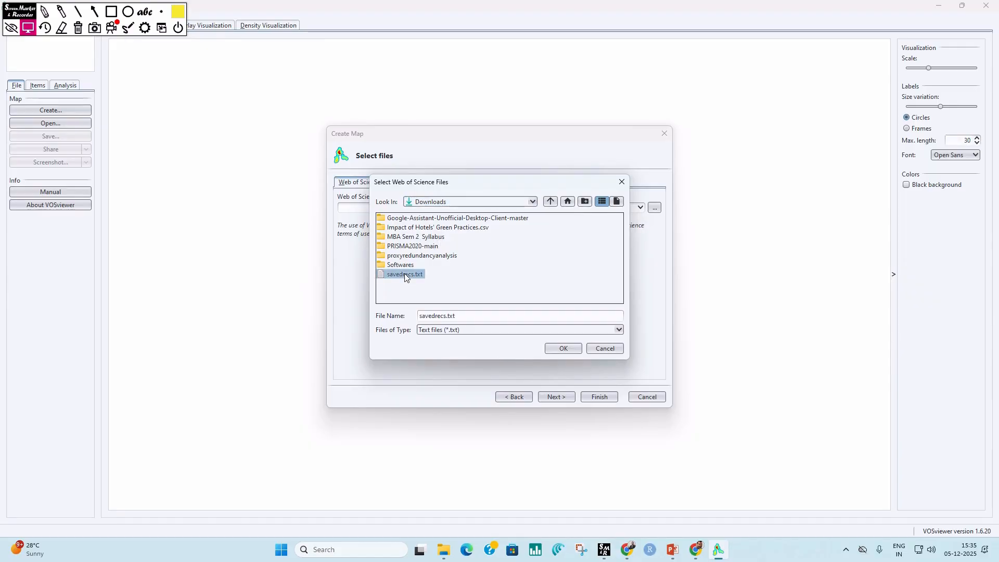
click(563, 349)
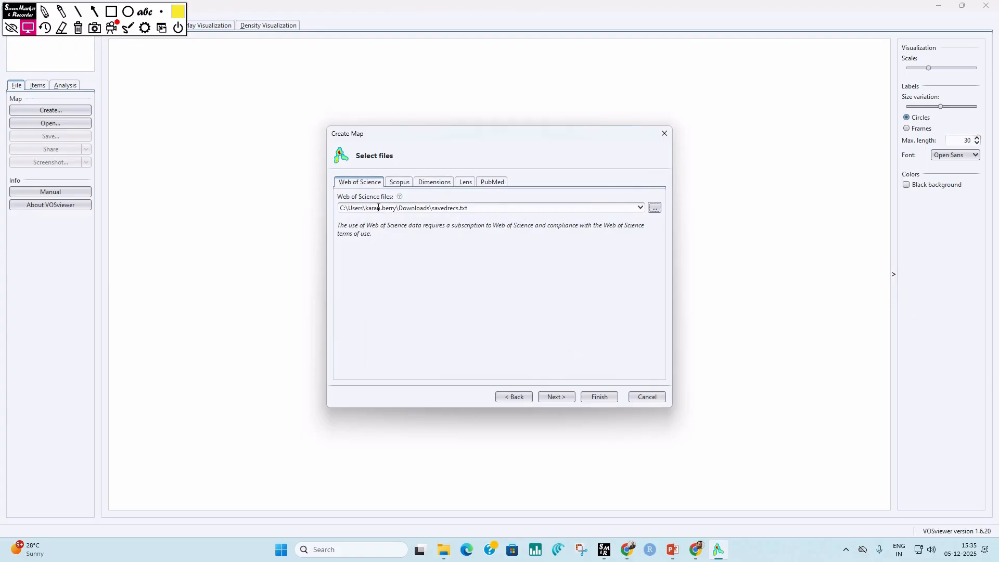
Step: Set the analysis type to Bibliographic coupling with Documents as the unit of analysis and Fractional counting as the counting method
click(554, 398)
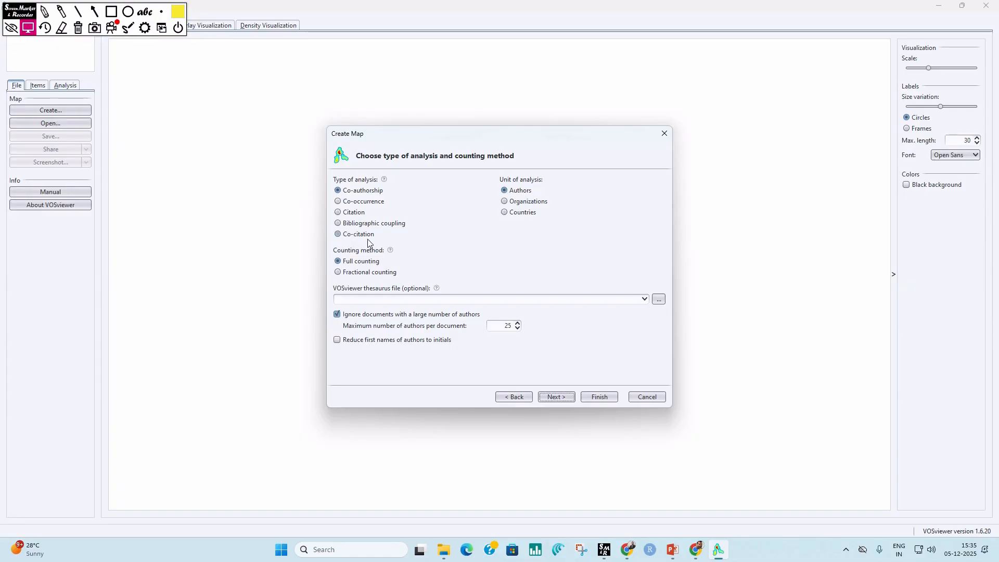
click(338, 223)
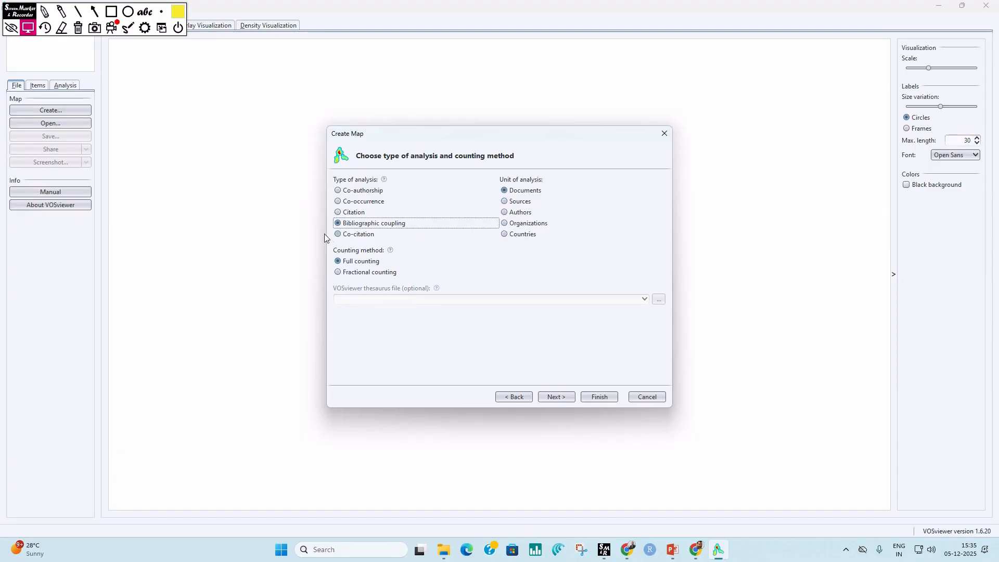
click(339, 235)
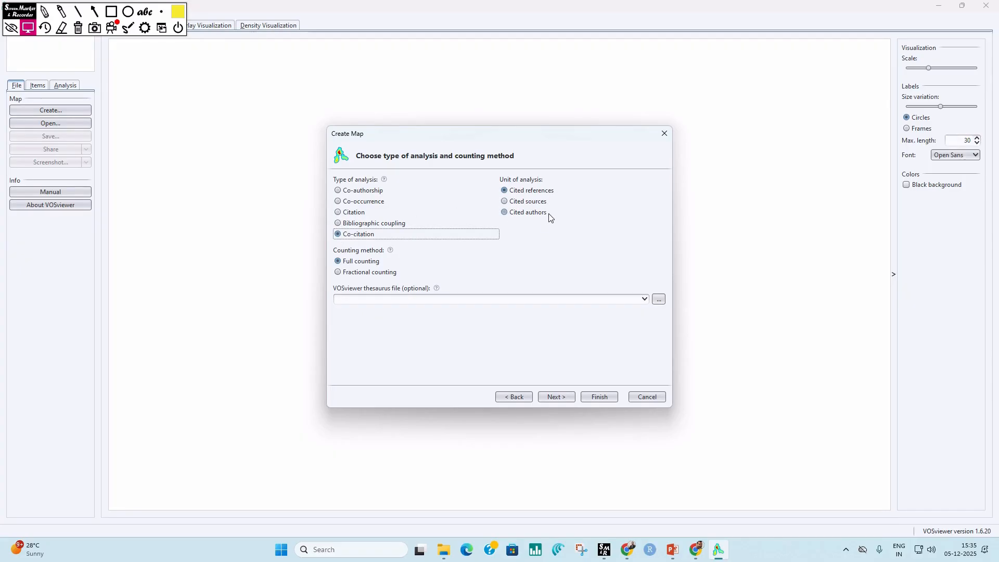
click(338, 224)
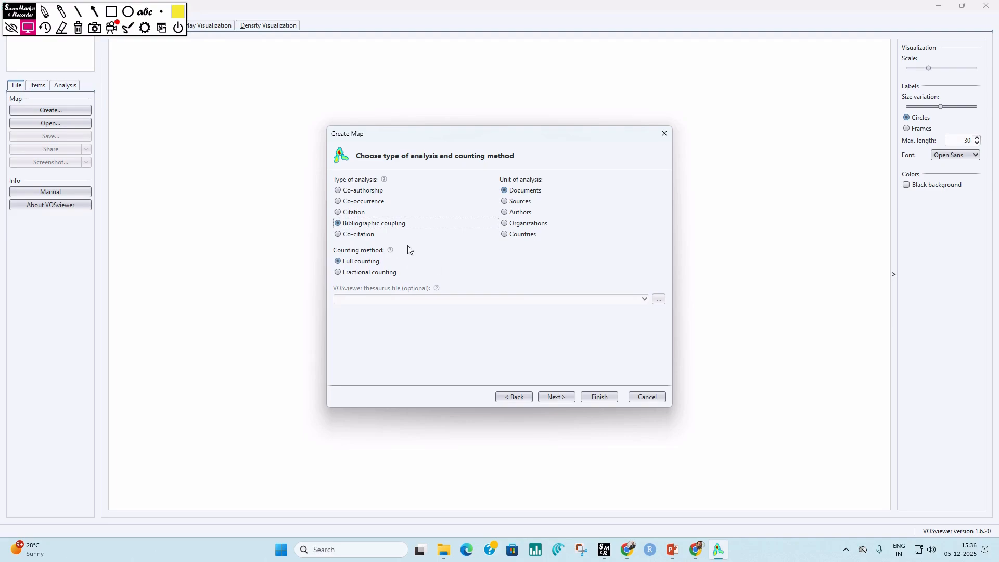
mouse_move(385, 182)
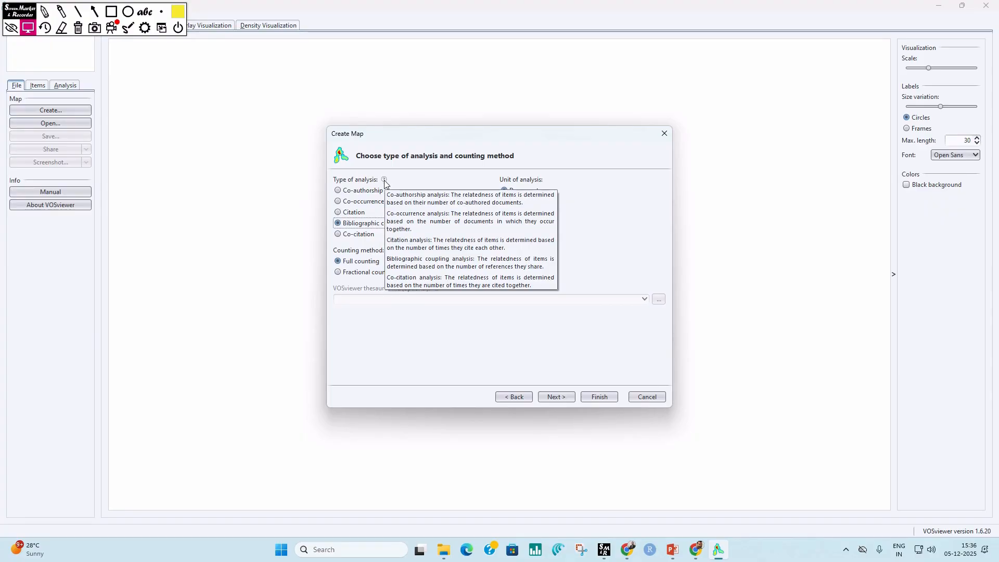
mouse_move(389, 253)
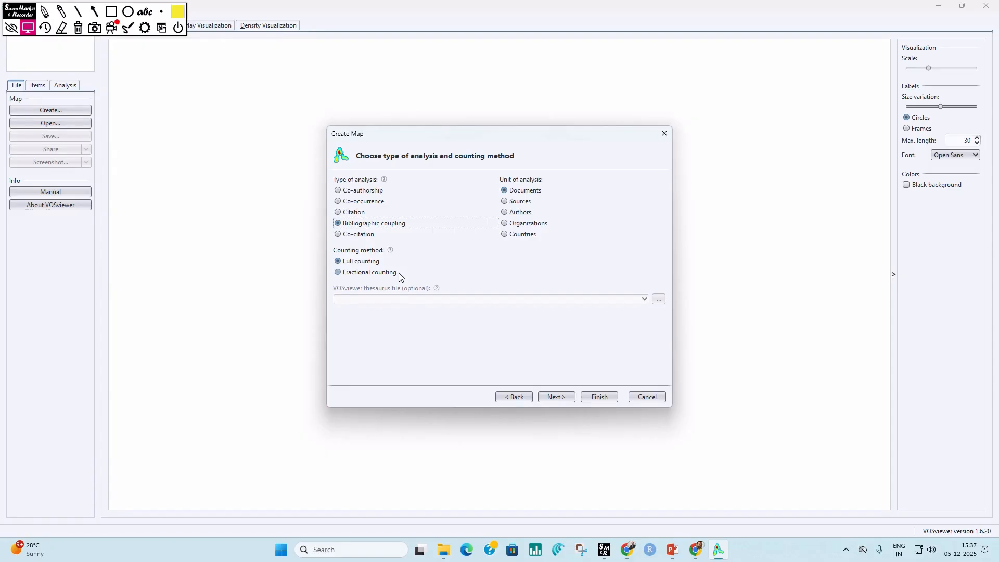
click(337, 273)
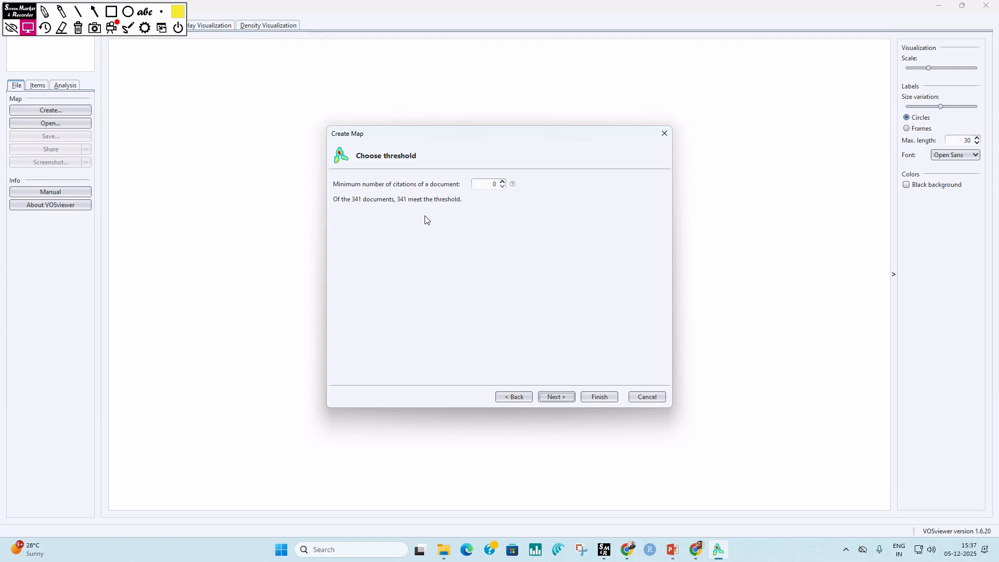
Step: Set the minimum number of citations a document needs for inclusion in the map and accept the threshold
click(502, 181)
click(502, 182)
click(502, 187)
click(493, 189)
click(556, 397)
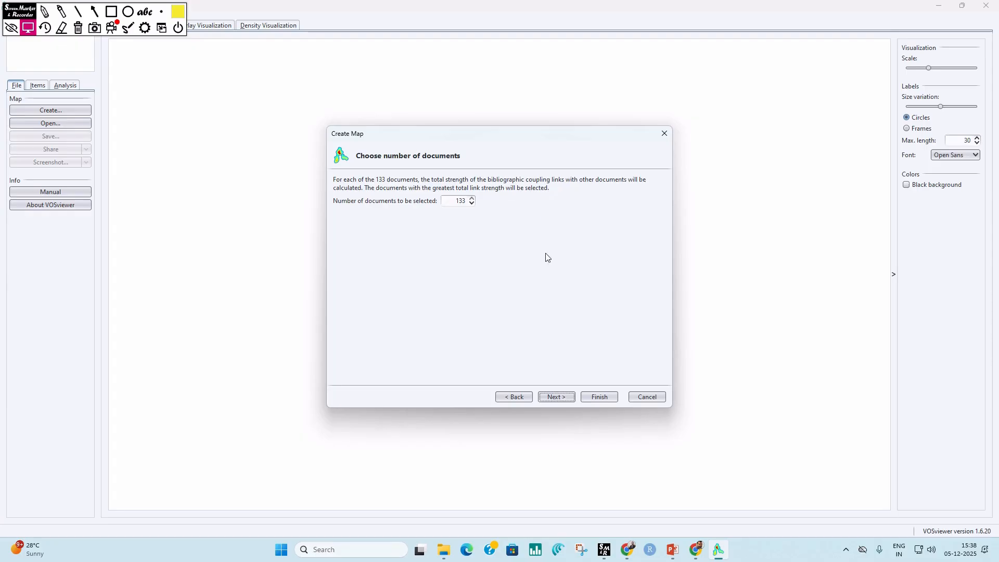
Step: Select all 133 documents and generate the map, showing only the largest set of connected items
click(563, 397)
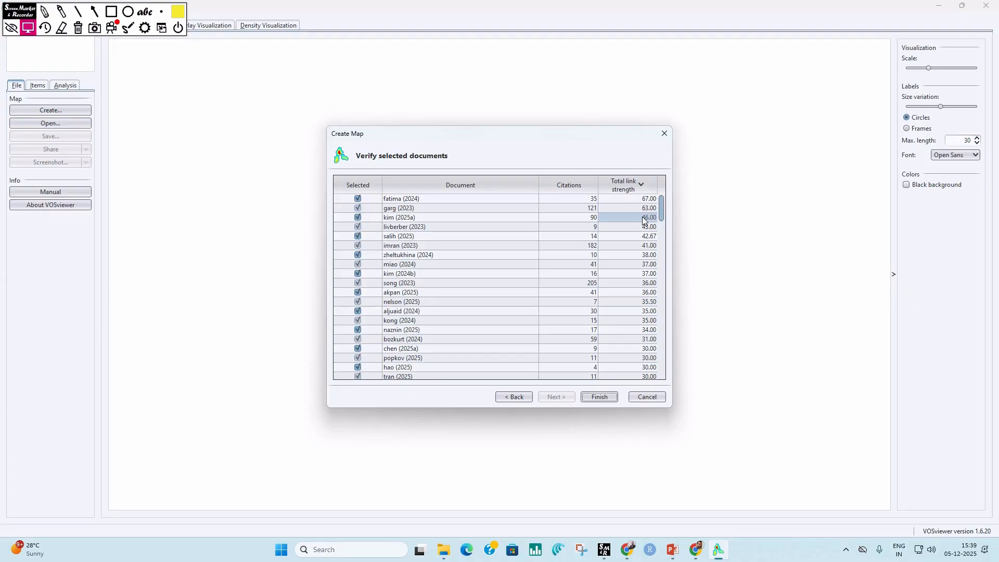
click(598, 397)
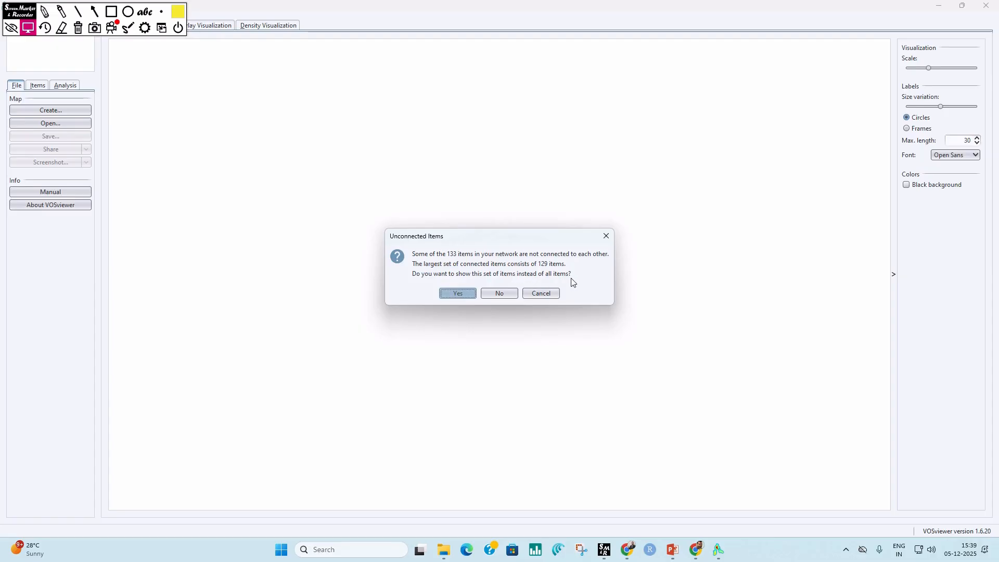
click(456, 295)
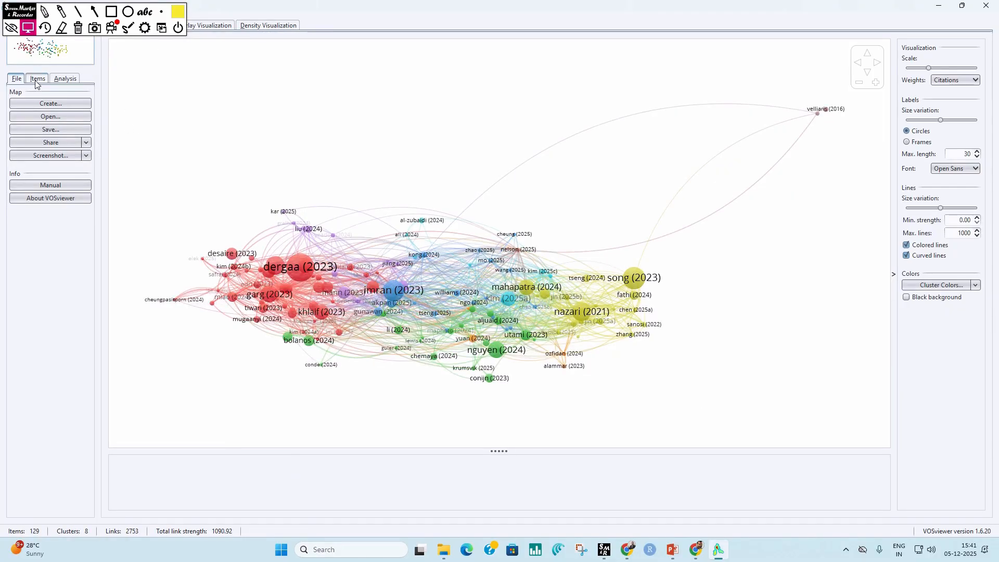
Step: Filter the map's item list by 5 and browse the matching documents across the clusters
click(37, 78)
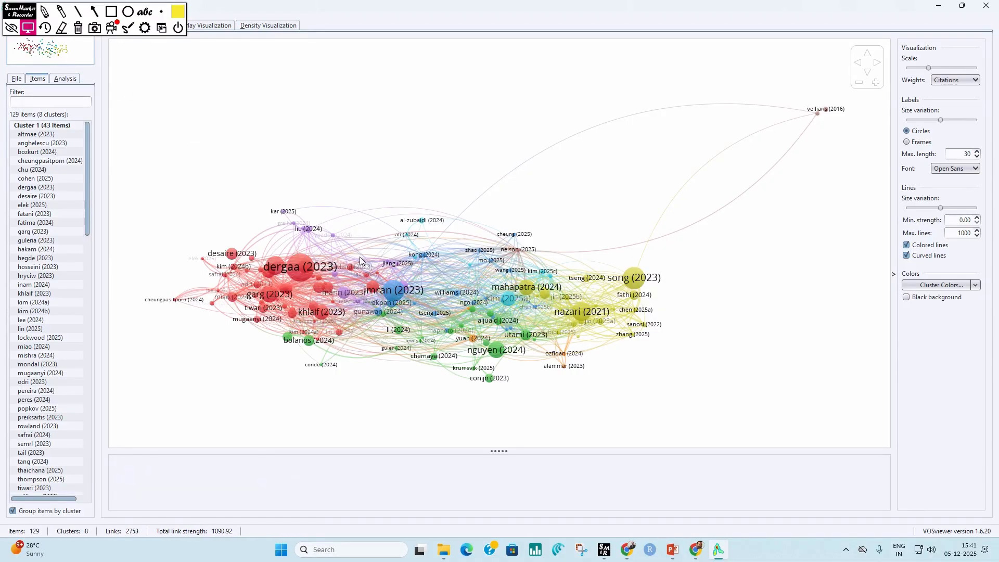
mouse_move(463, 270)
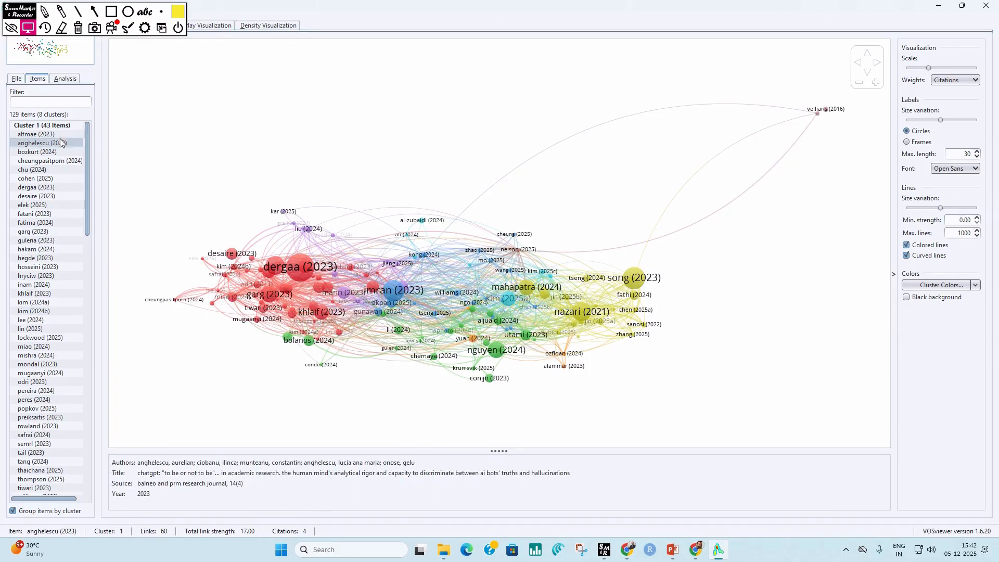
click(32, 102)
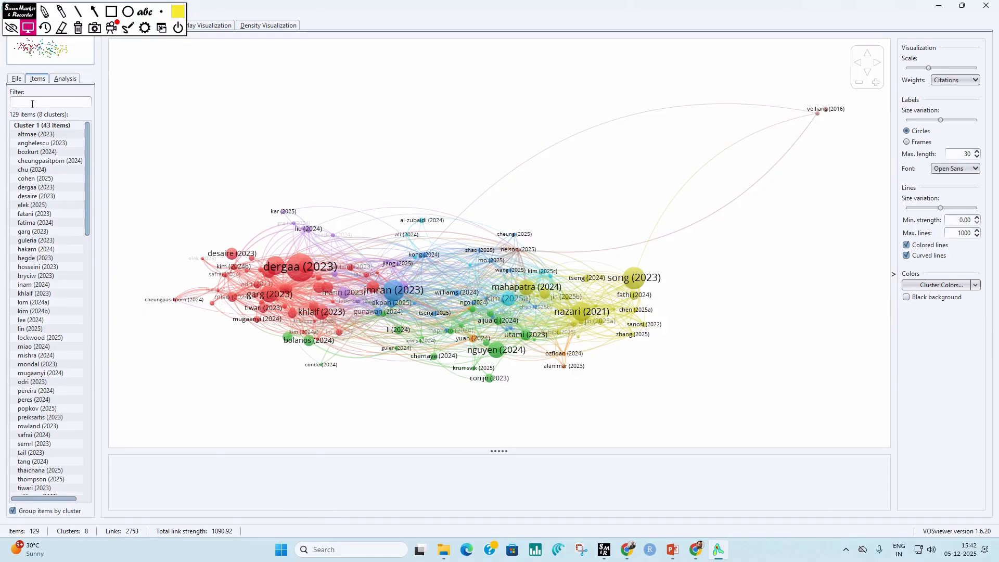
text(5)
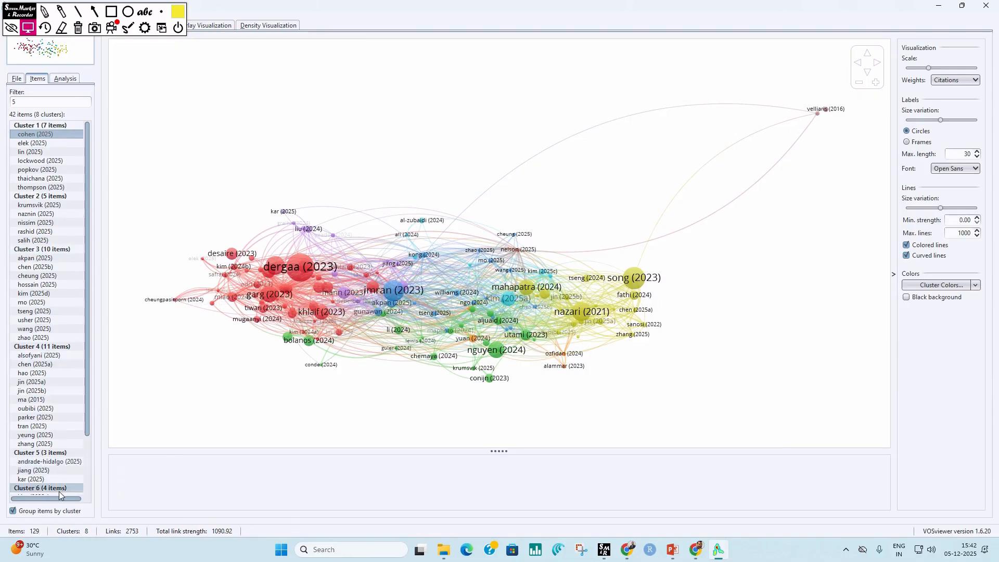
drag(87, 410, 84, 476)
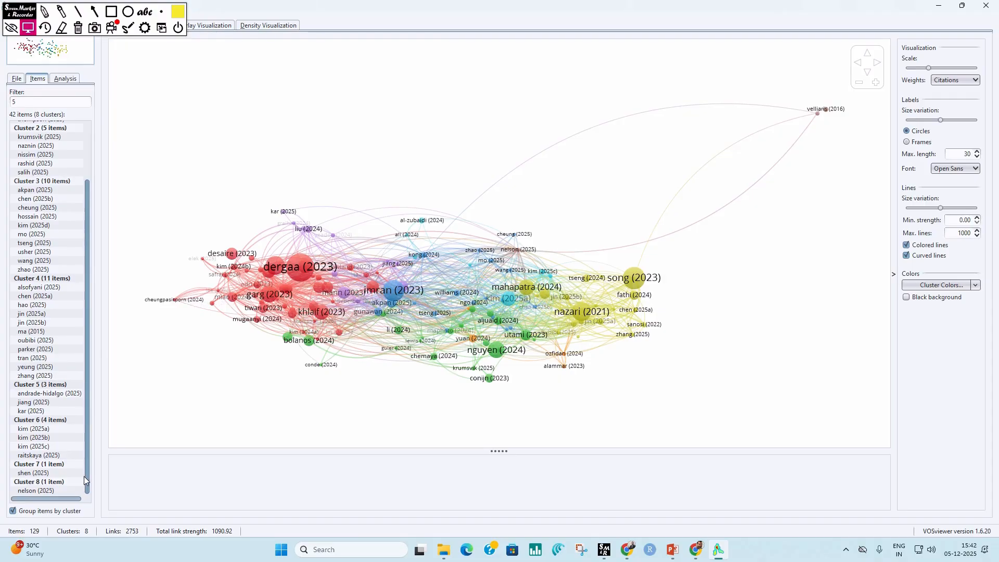
drag(81, 476, 94, 399)
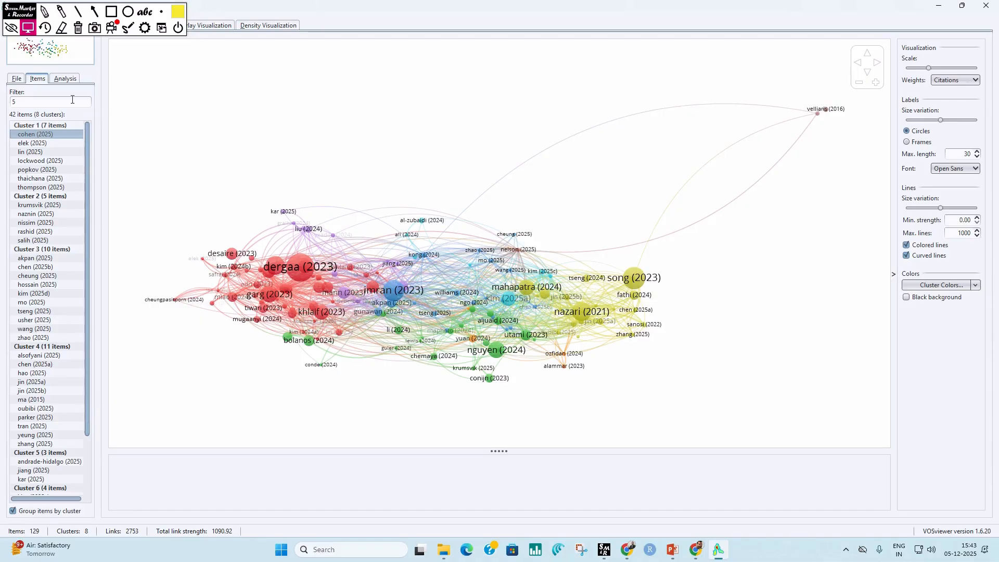
mouse_move(38, 403)
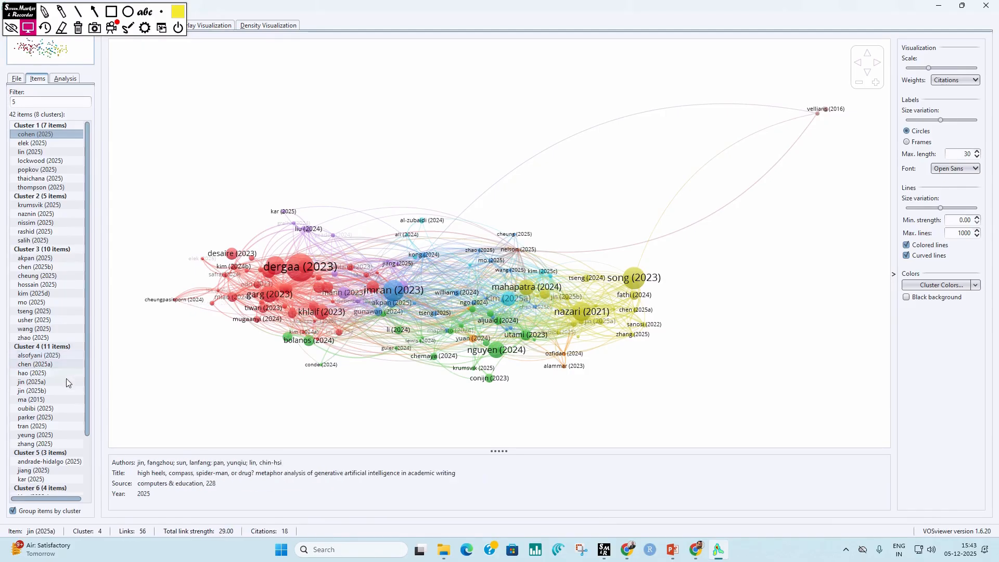
mouse_move(88, 380)
mouse_down()
mouse_move(80, 438)
mouse_move(88, 398)
mouse_up()
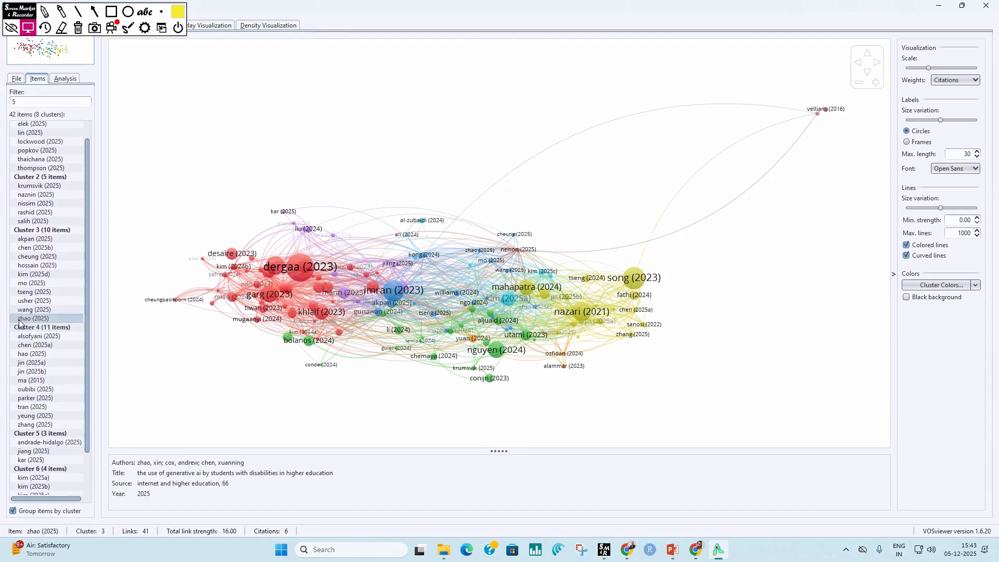
drag(86, 215, 95, 181)
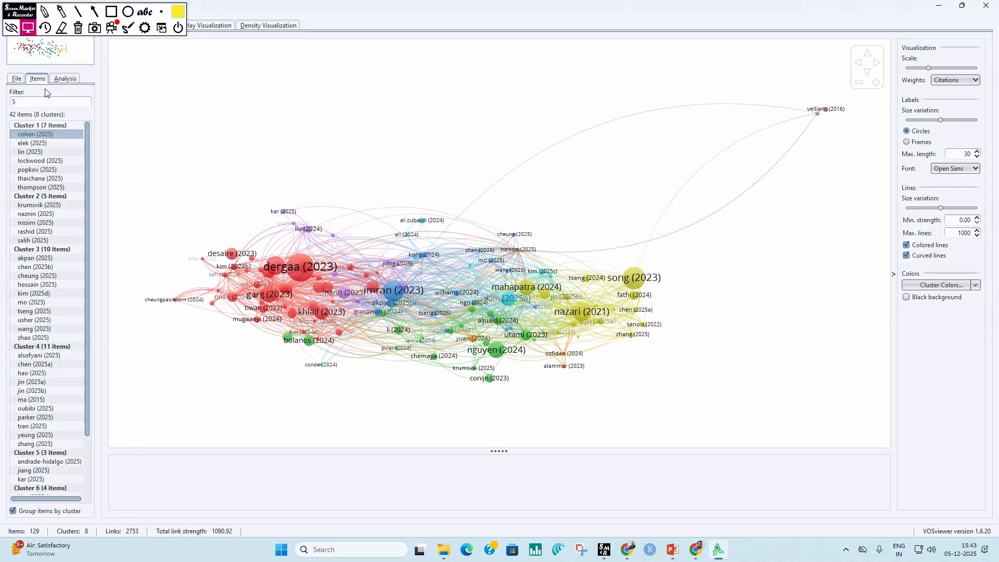
Step: Choose Association strength as the normalization method for the map
click(74, 78)
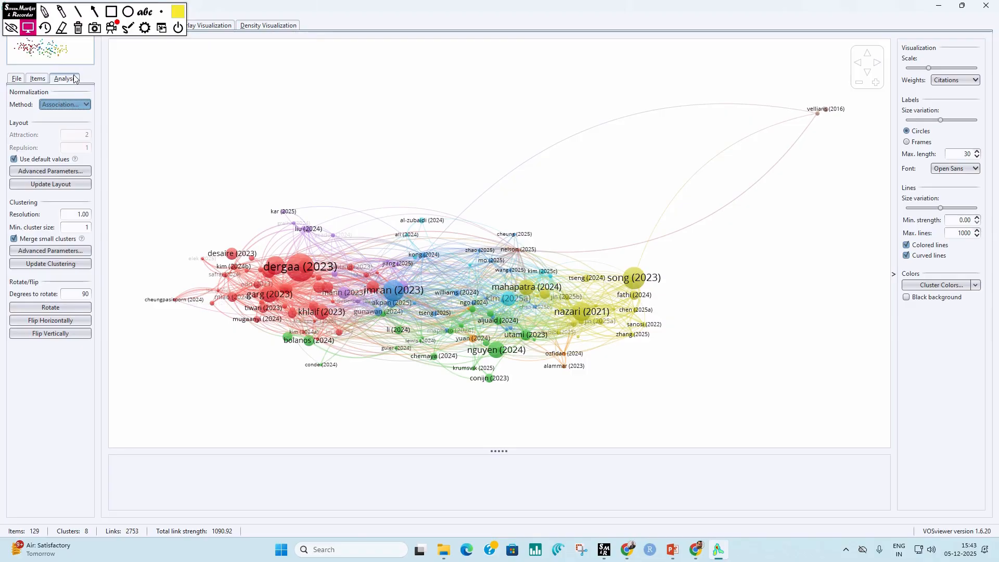
click(82, 106)
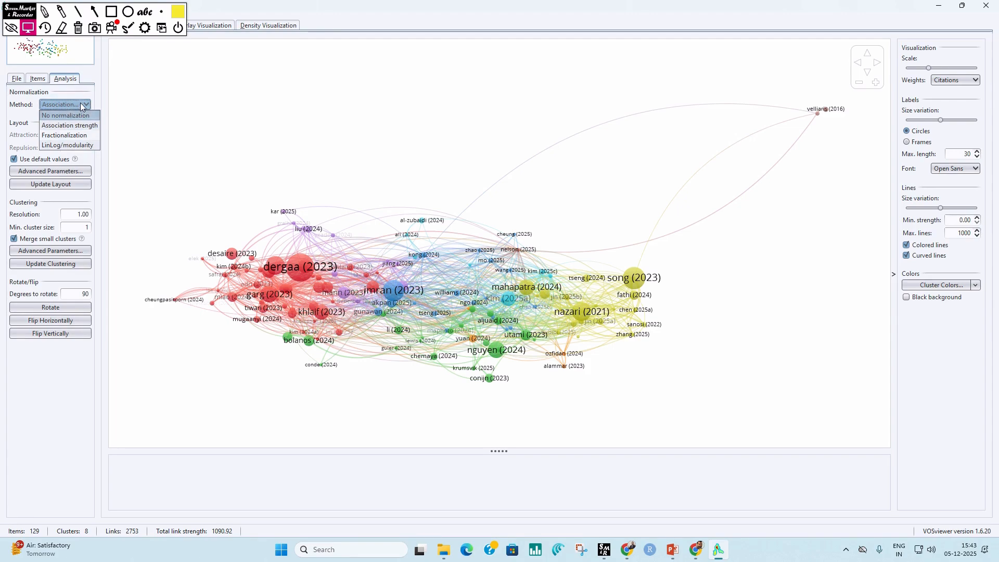
click(83, 127)
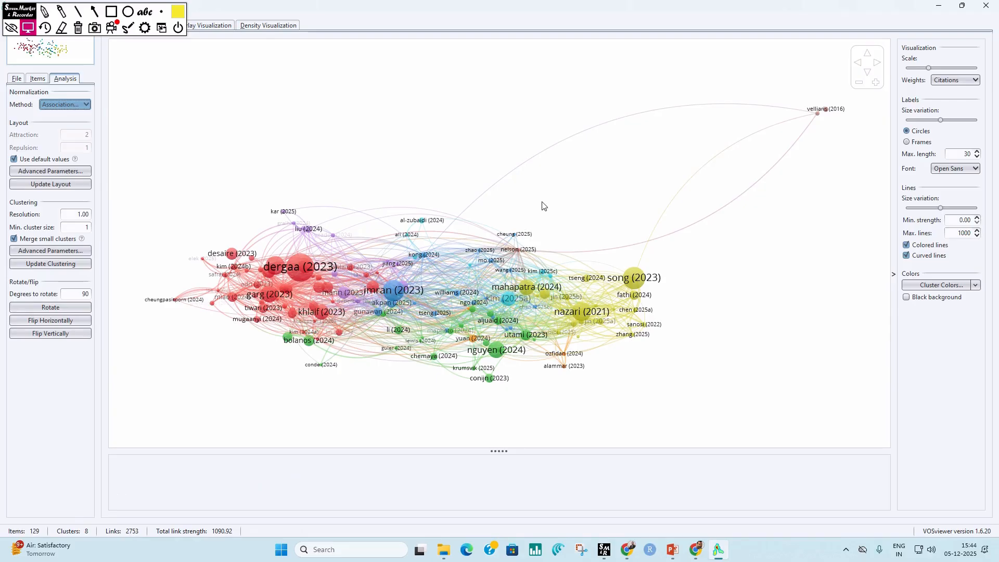
Step: Copy a screenshot of the network visualization to the clipboard
click(15, 81)
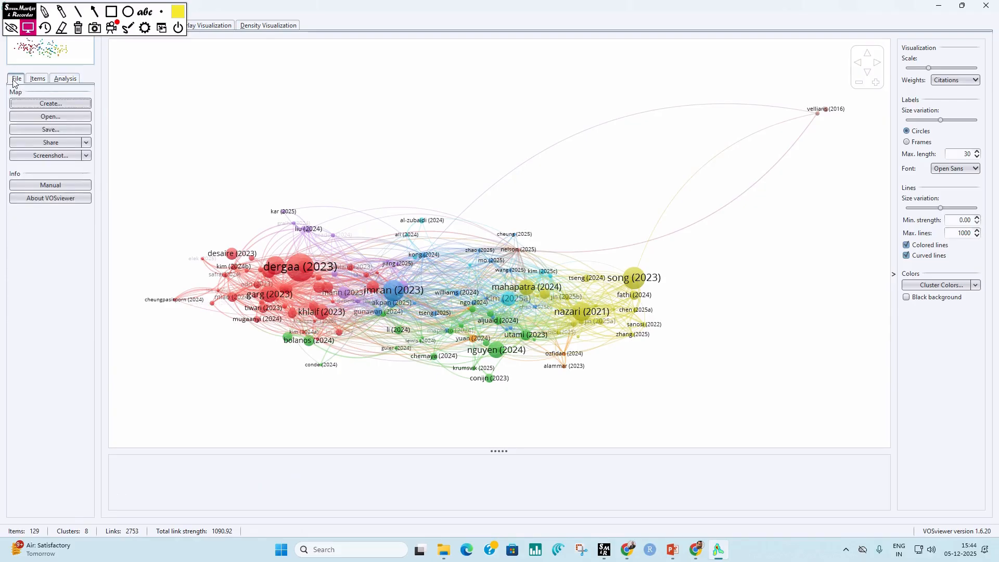
click(86, 156)
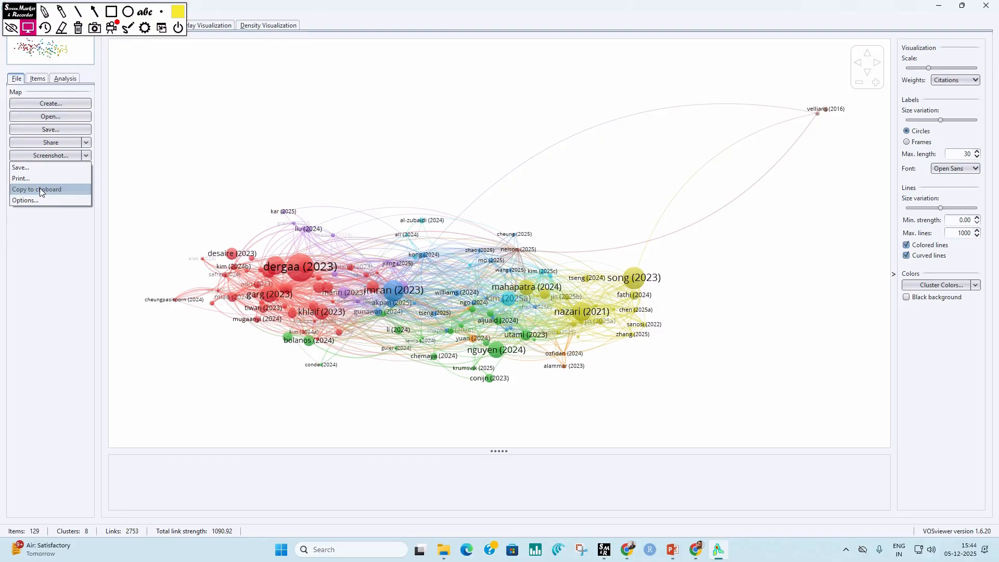
click(74, 190)
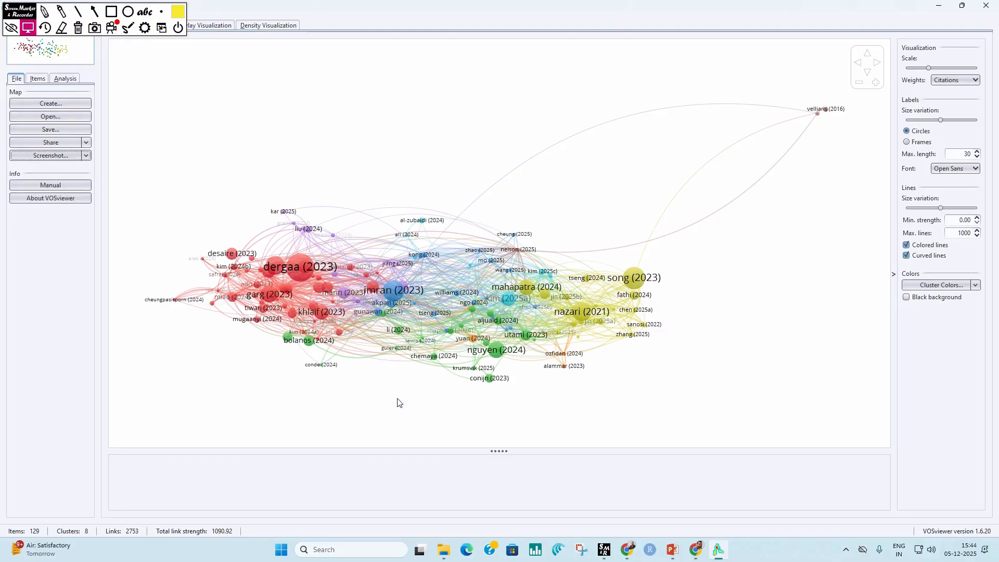
mouse_move(311, 282)
Step: Open the VOSviewer manual and look through its table of contents and the sections on network and overlay visualization
click(59, 185)
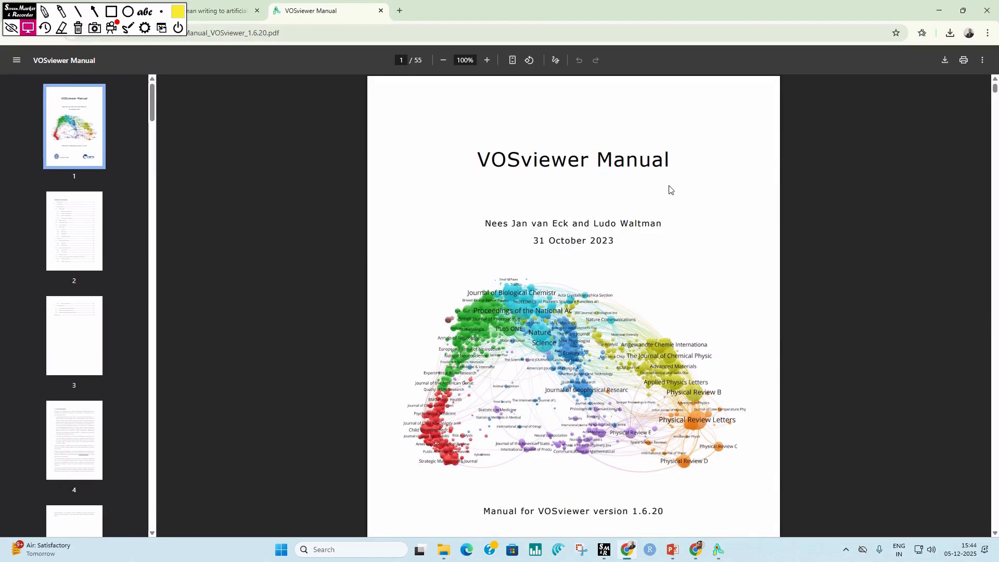
scroll(631, 343, down, 15)
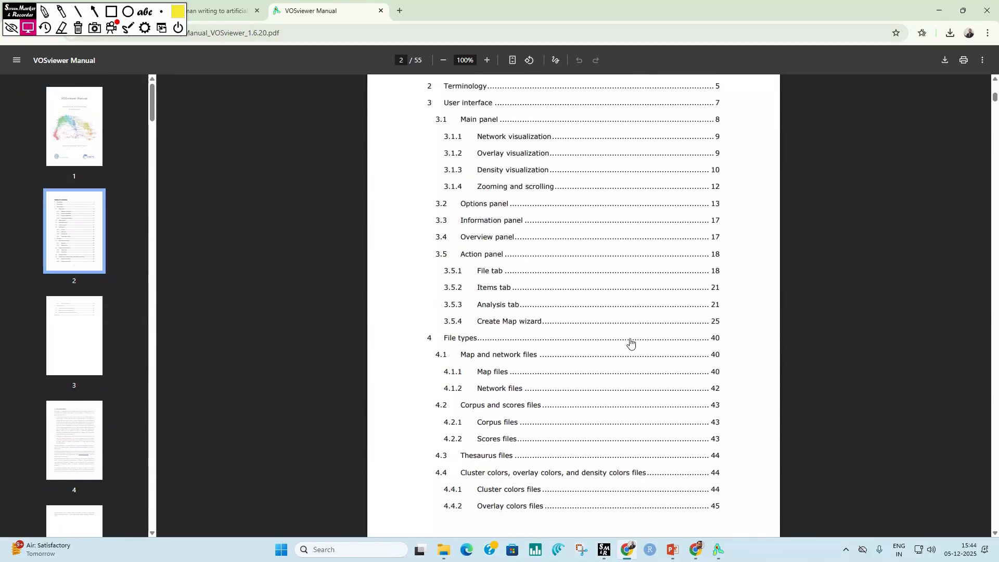
scroll(631, 344, down, 7)
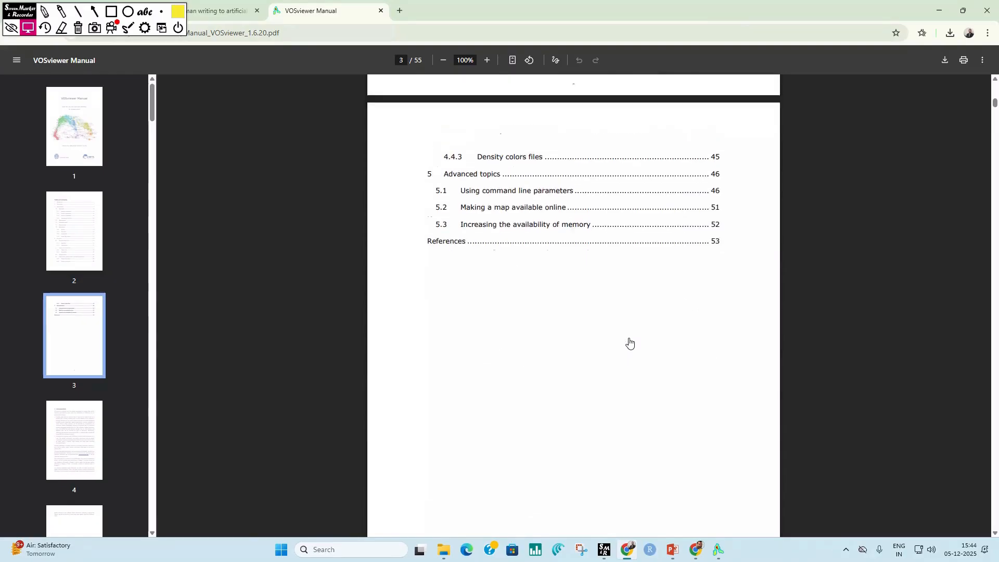
scroll(630, 343, up, 6)
scroll(629, 343, up, 5)
scroll(629, 343, down, 5)
drag(995, 100, 998, 166)
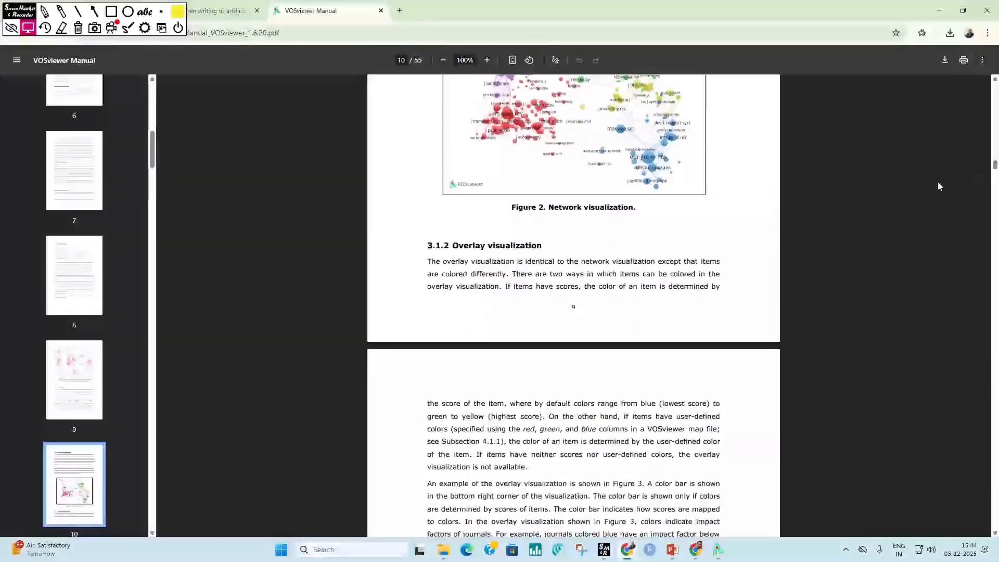
Step: Switch back to VOSviewer and edit the cluster colors, trying light green for Cluster 1 before setting it to red (212, 49, 47)
click(718, 550)
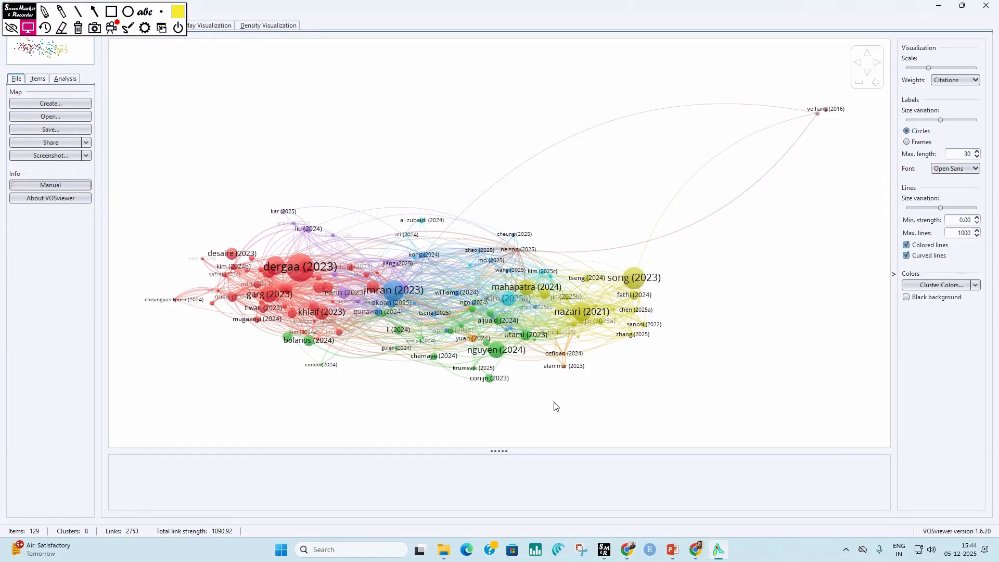
click(976, 285)
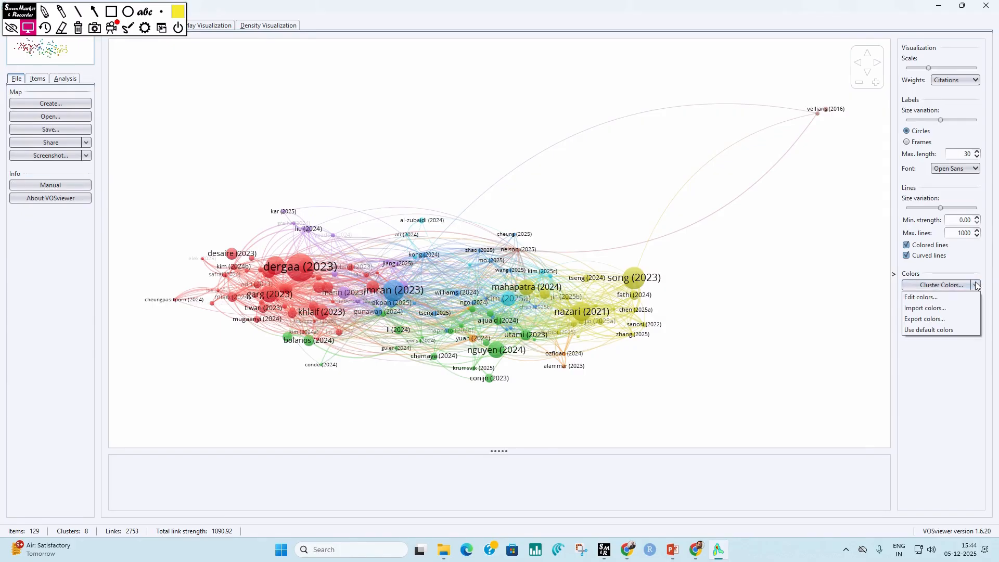
click(933, 298)
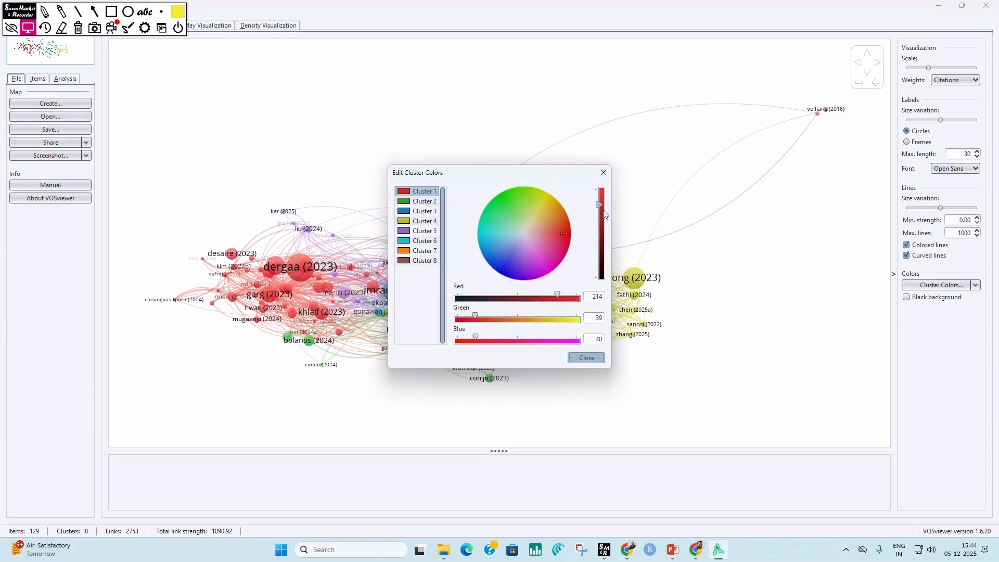
click(520, 205)
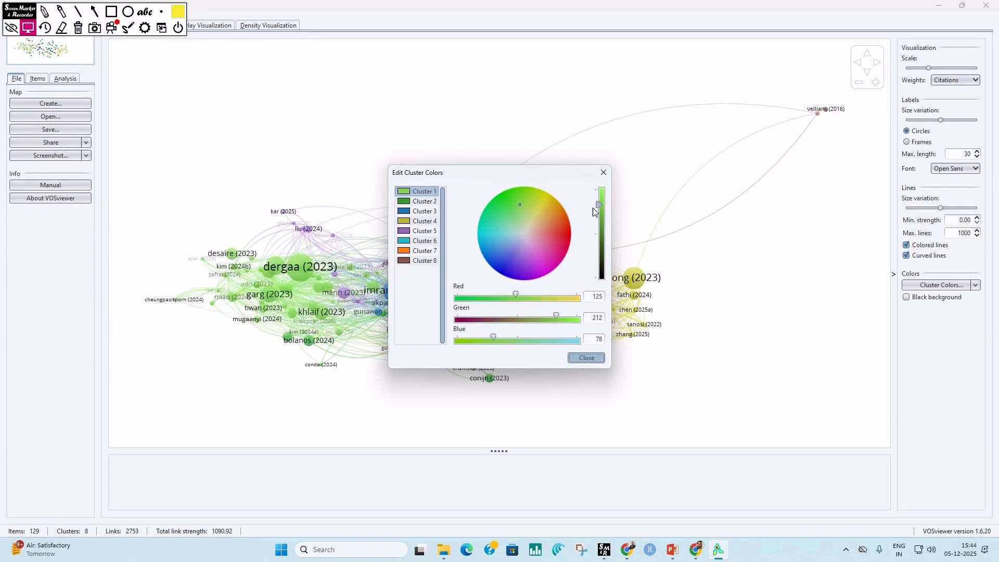
click(561, 233)
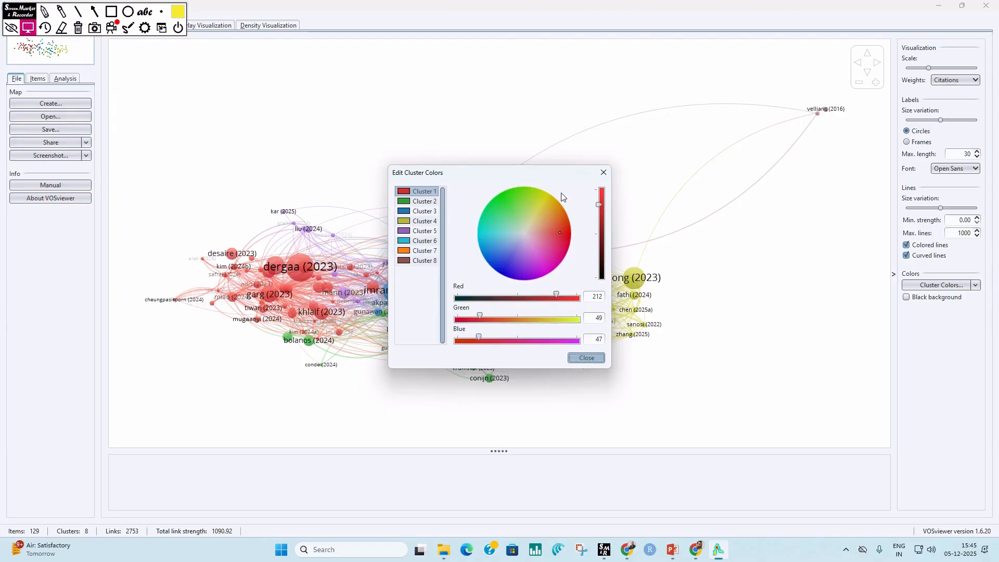
Step: Close the cluster color editor and try the map without colored lines, without curved lines and with framed labels, restoring each original setting
click(603, 173)
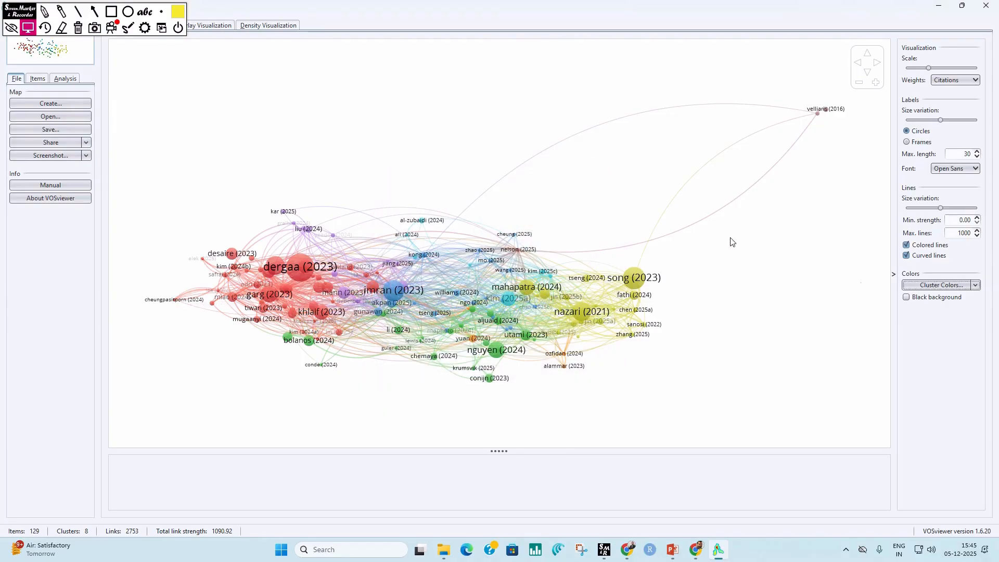
click(907, 246)
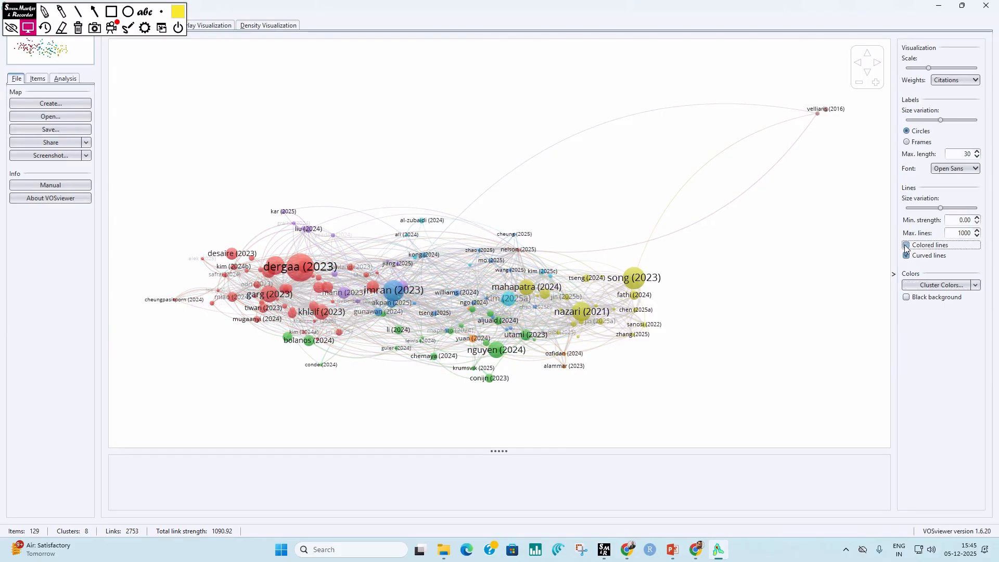
click(906, 246)
click(907, 256)
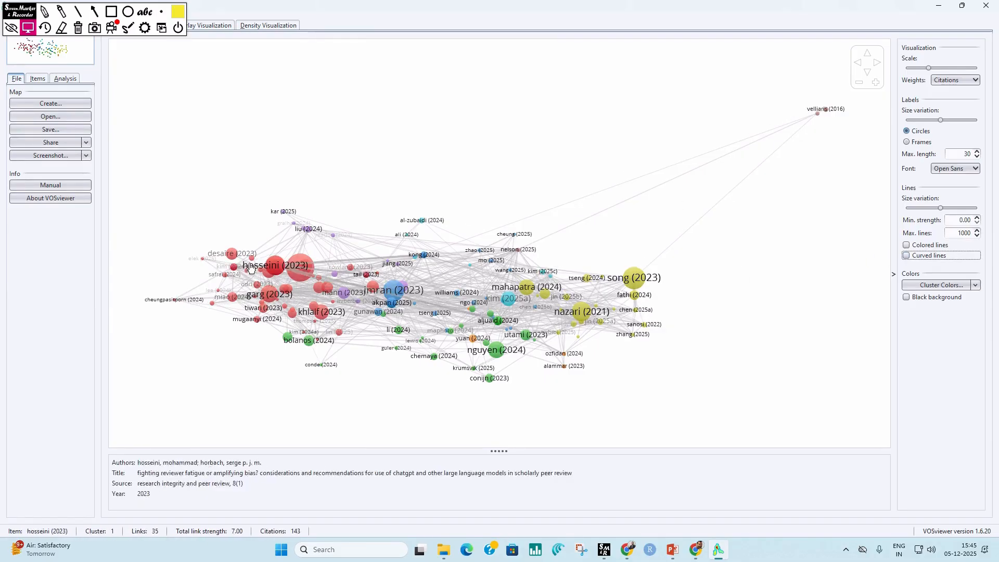
click(906, 255)
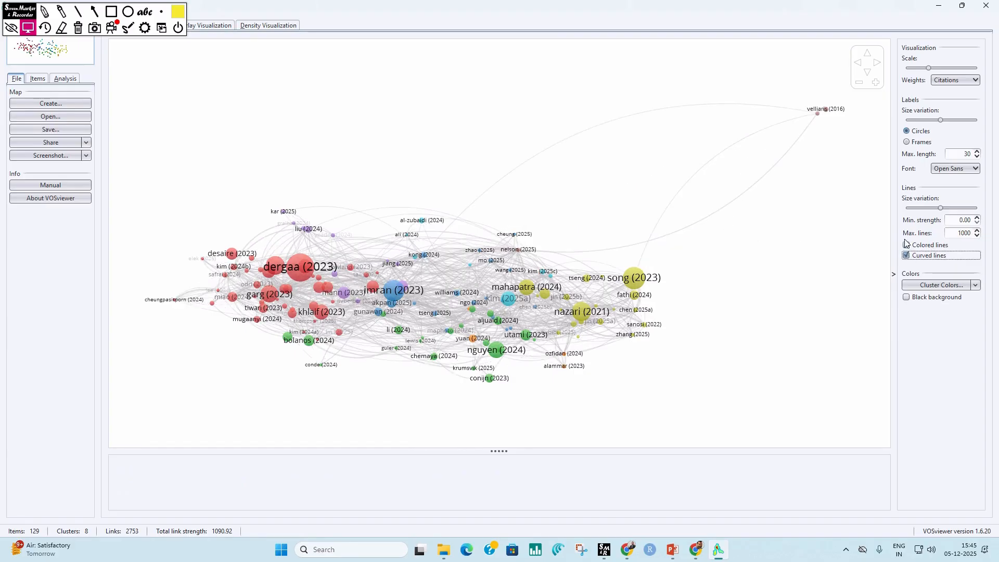
click(906, 246)
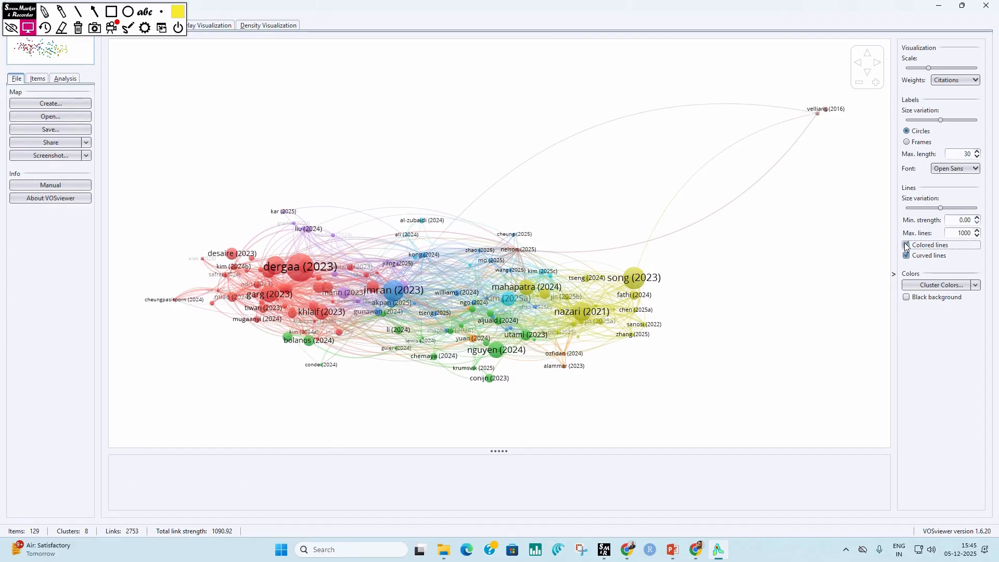
click(907, 142)
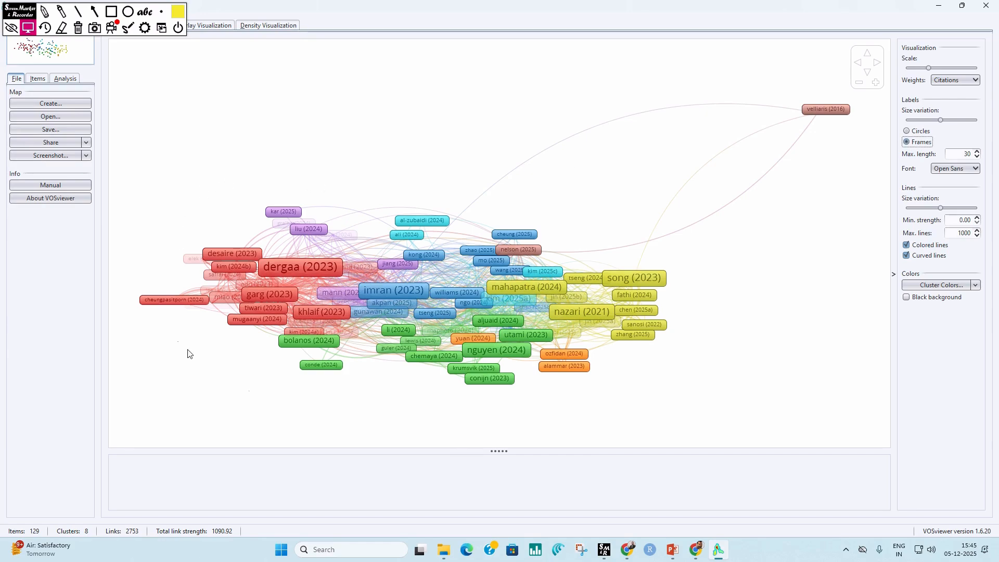
click(907, 131)
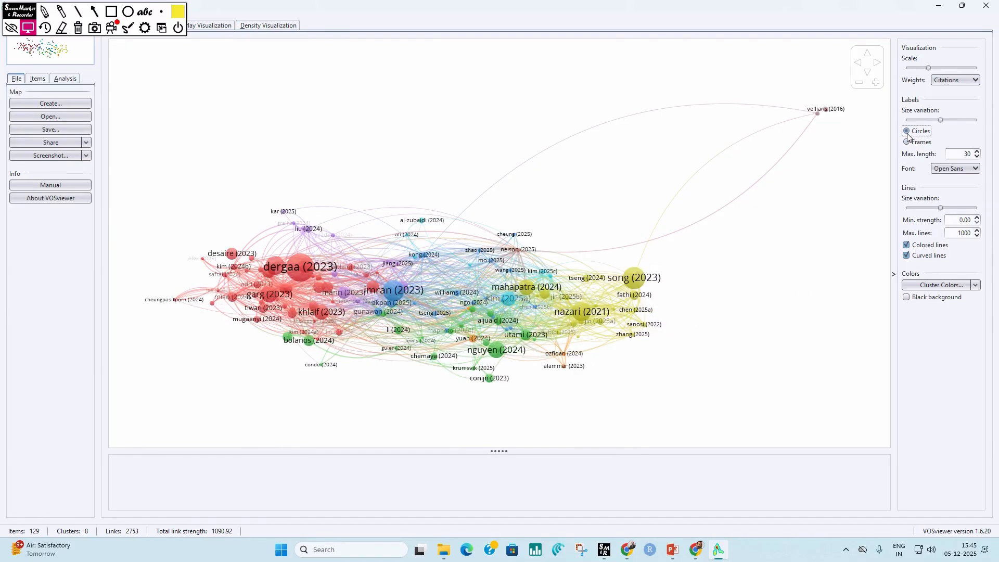
Step: Try weighting the map items by Total link strength, then set the weights to Norm. citations
click(977, 81)
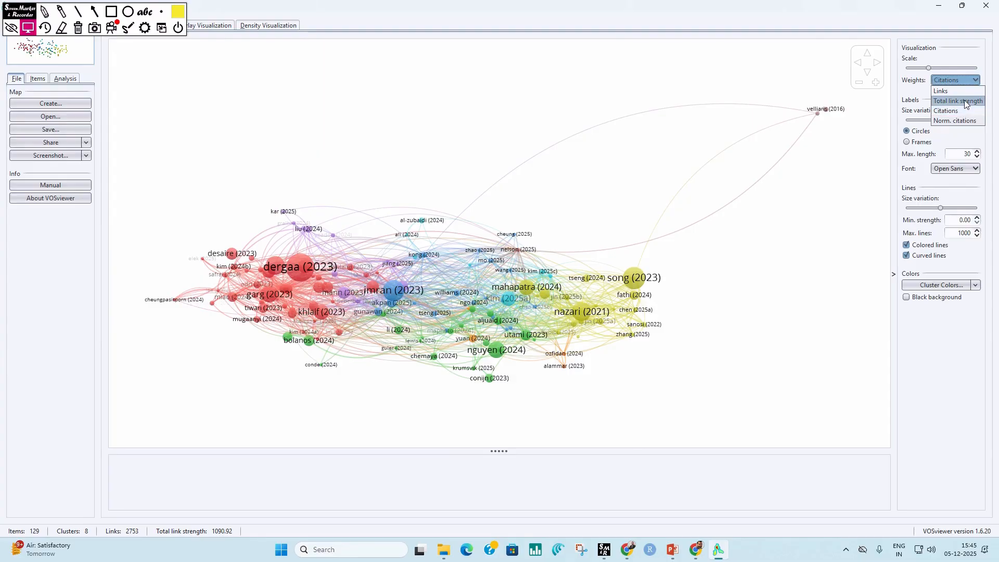
click(966, 102)
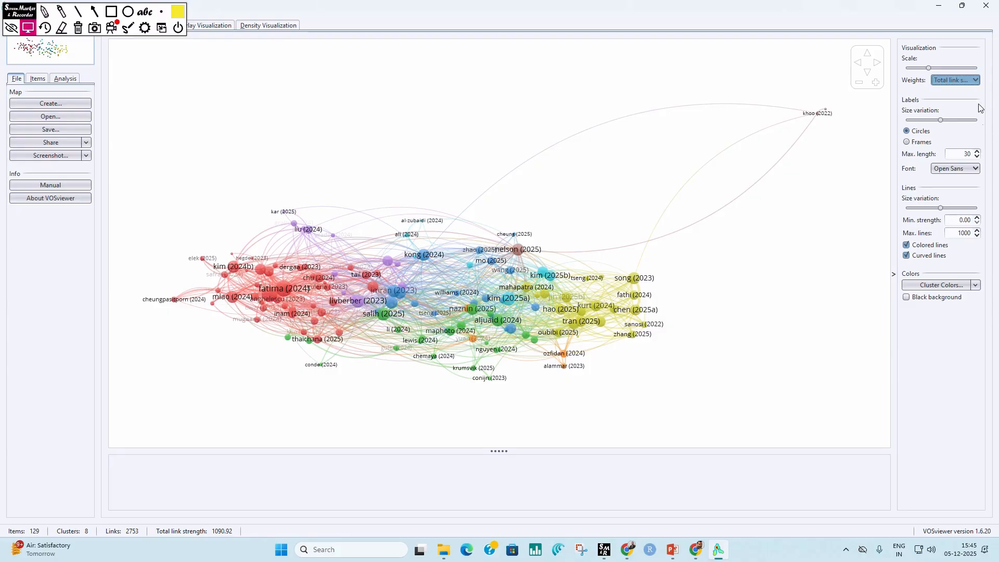
click(977, 81)
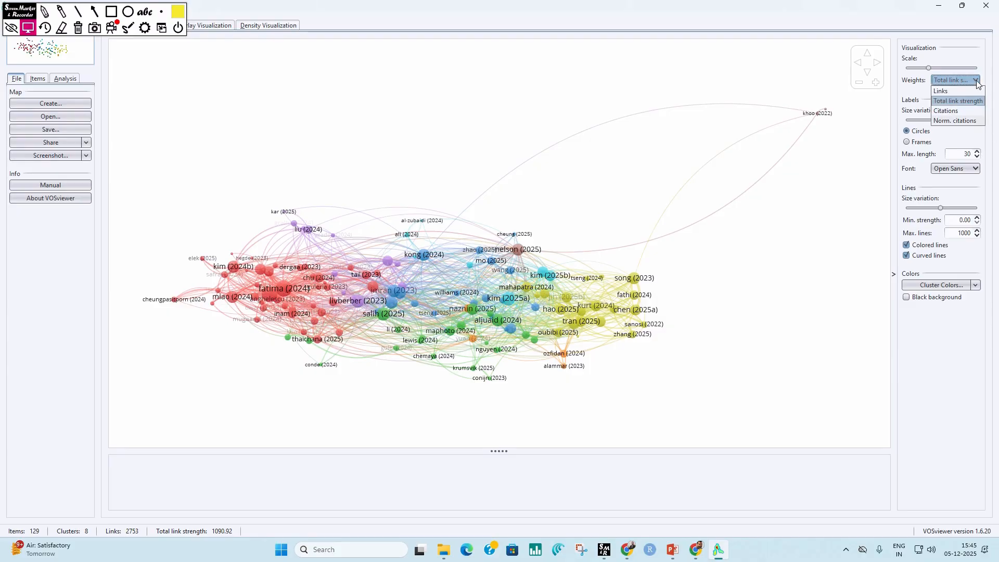
click(965, 121)
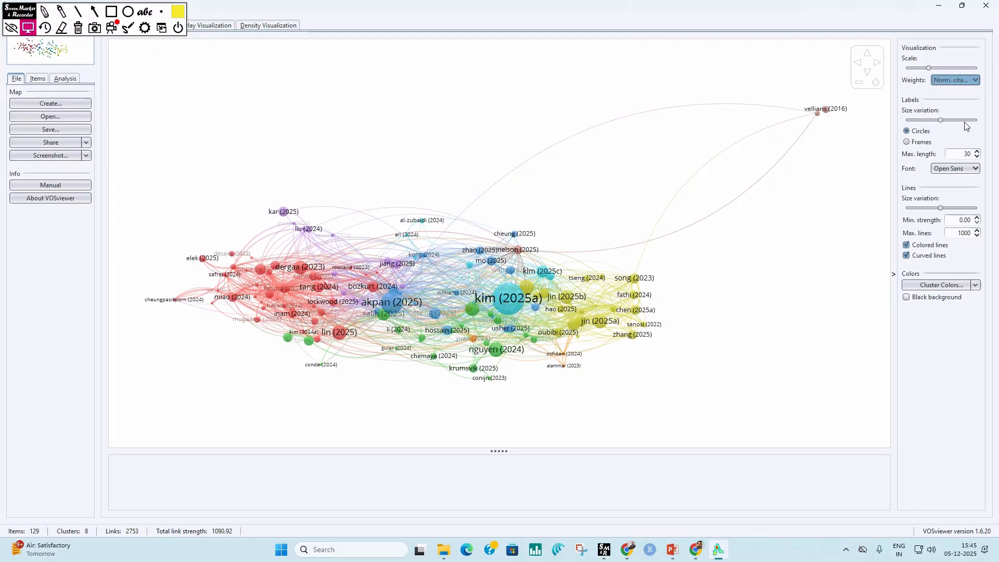
Step: Show the overlay visualization and inspect the links of the 2024 article on artificial intelligence for literature reviews
click(161, 12)
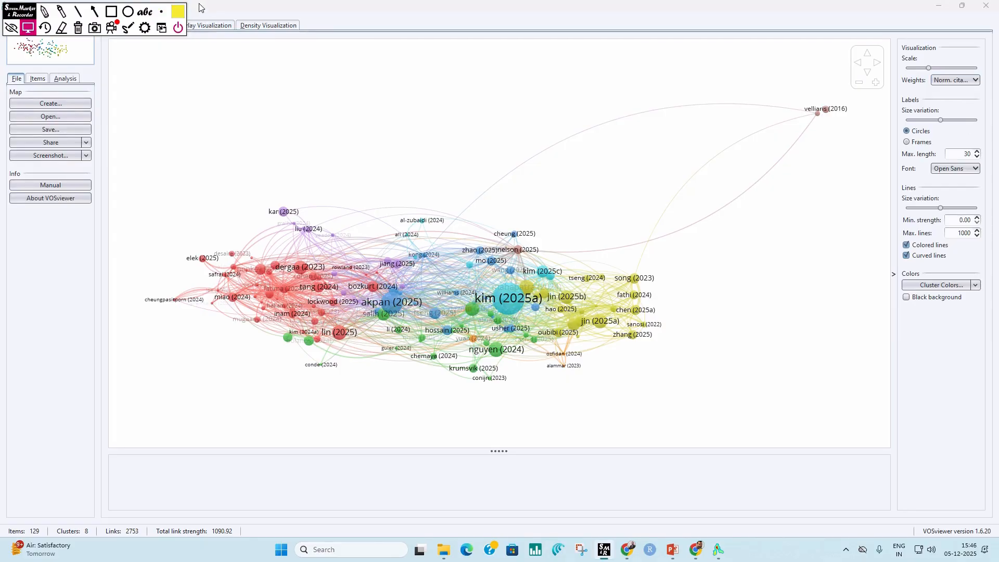
click(208, 30)
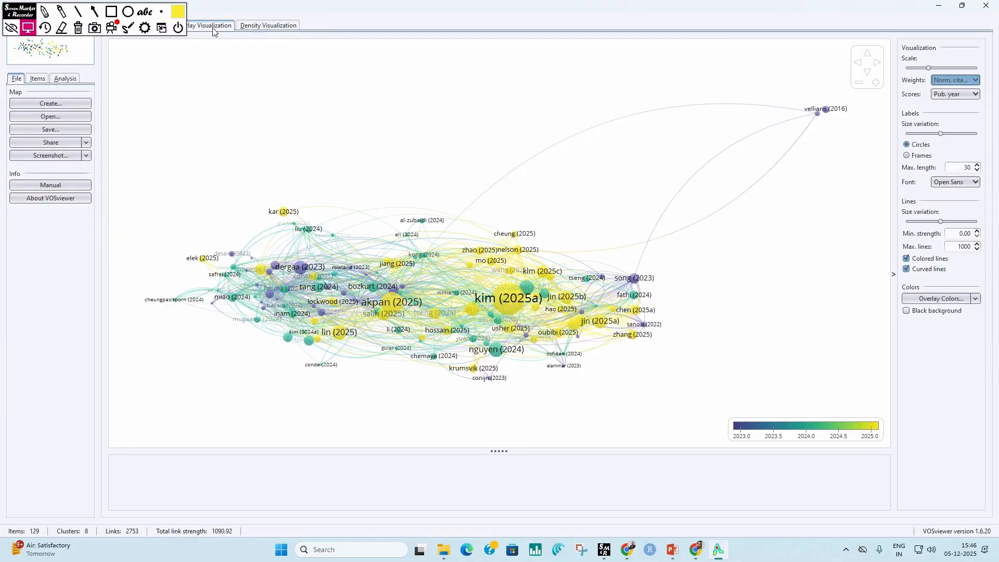
mouse_move(309, 347)
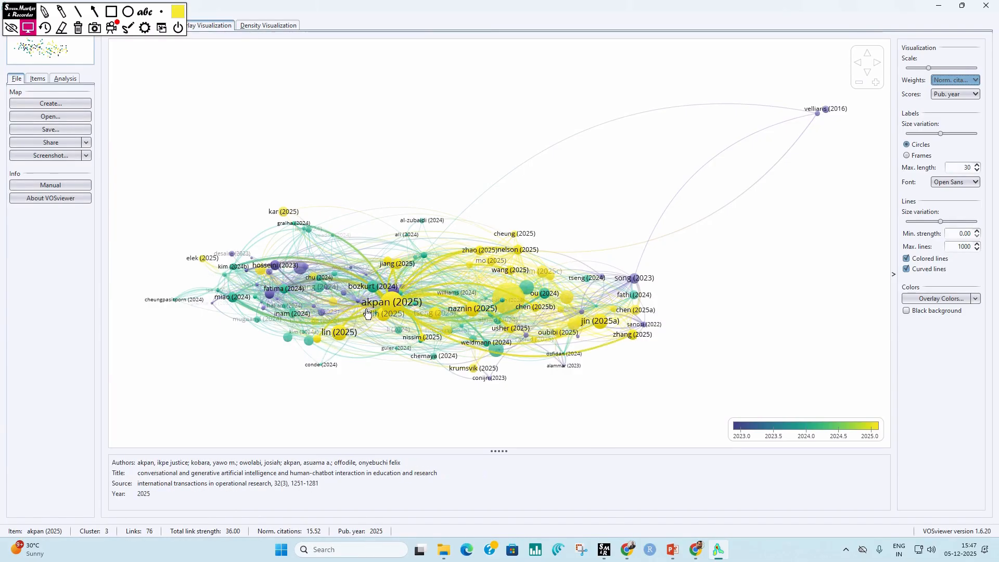
click(312, 343)
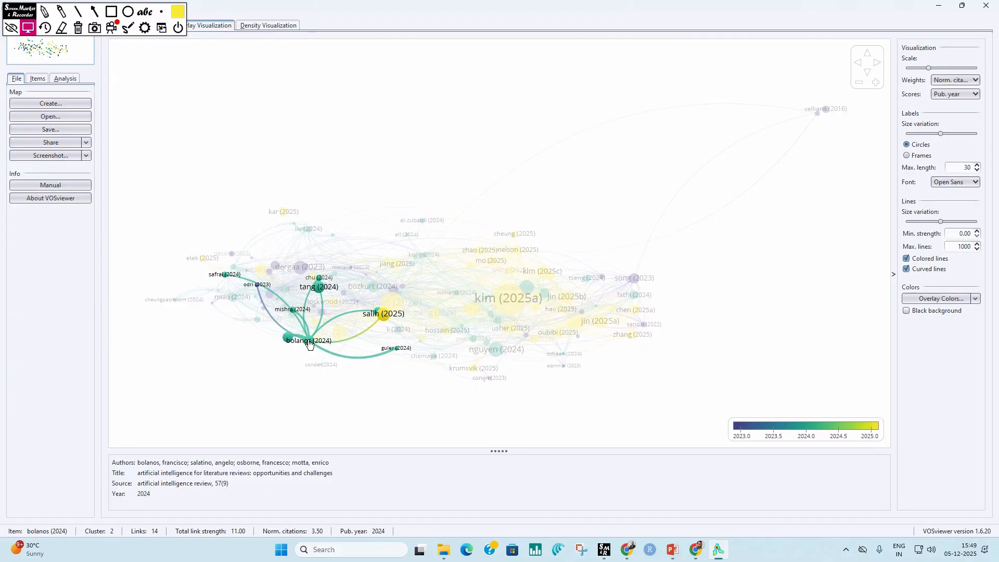
Step: Show the density visualization and inspect the brightest central item, the 2025 article on generative AI-assisted academic writing
click(271, 27)
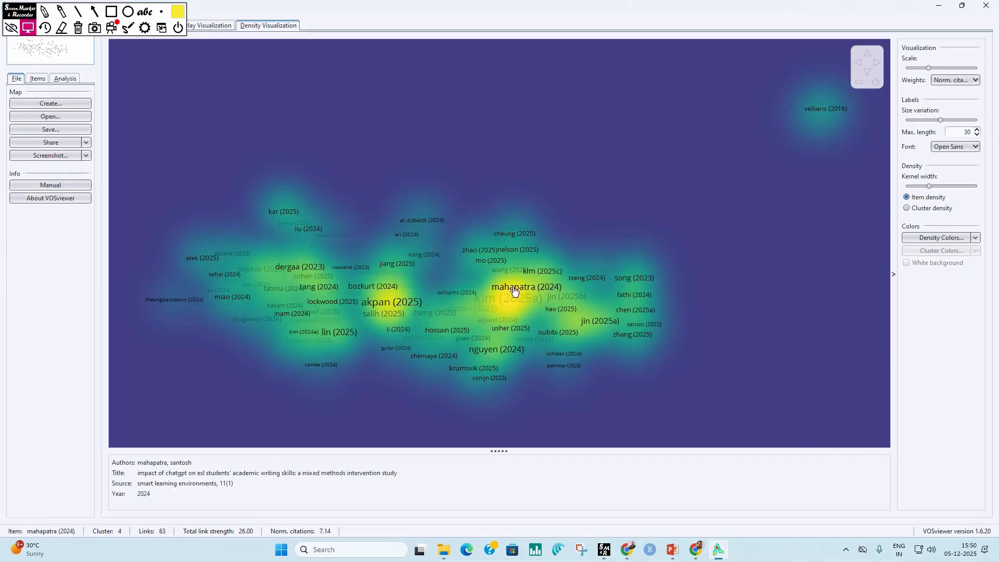
mouse_move(513, 287)
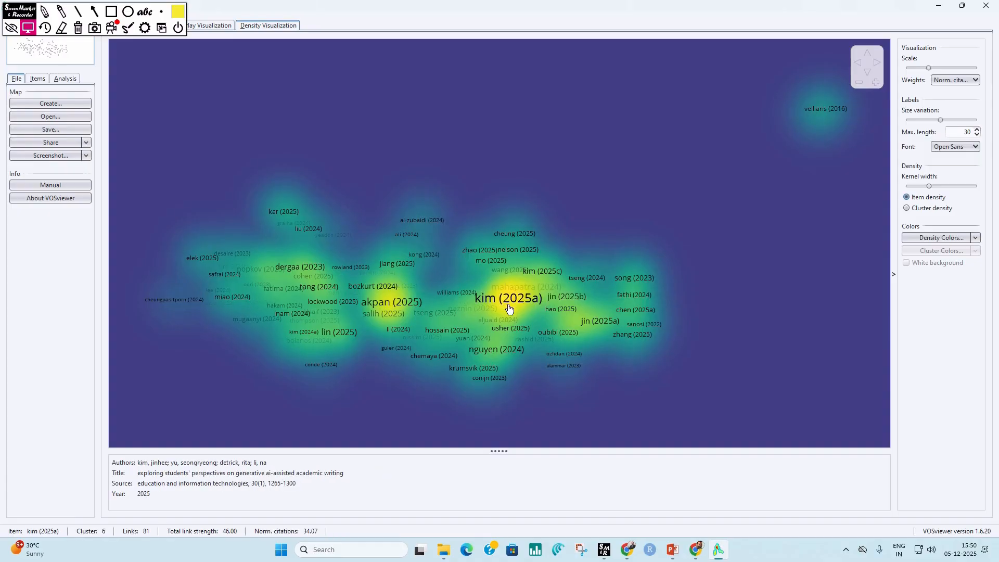